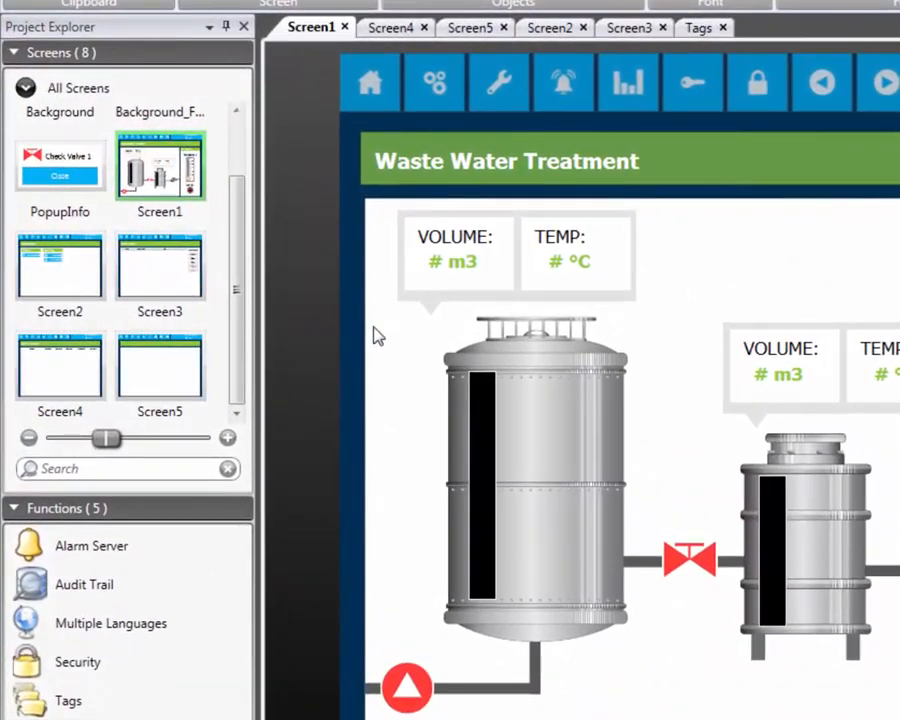
# Switch to the Basic Report workbook in Excel and enter the labels Tank Level 1 in A2 and Tank Level 2 in A3.
pyautogui.doubleClick(160, 710)
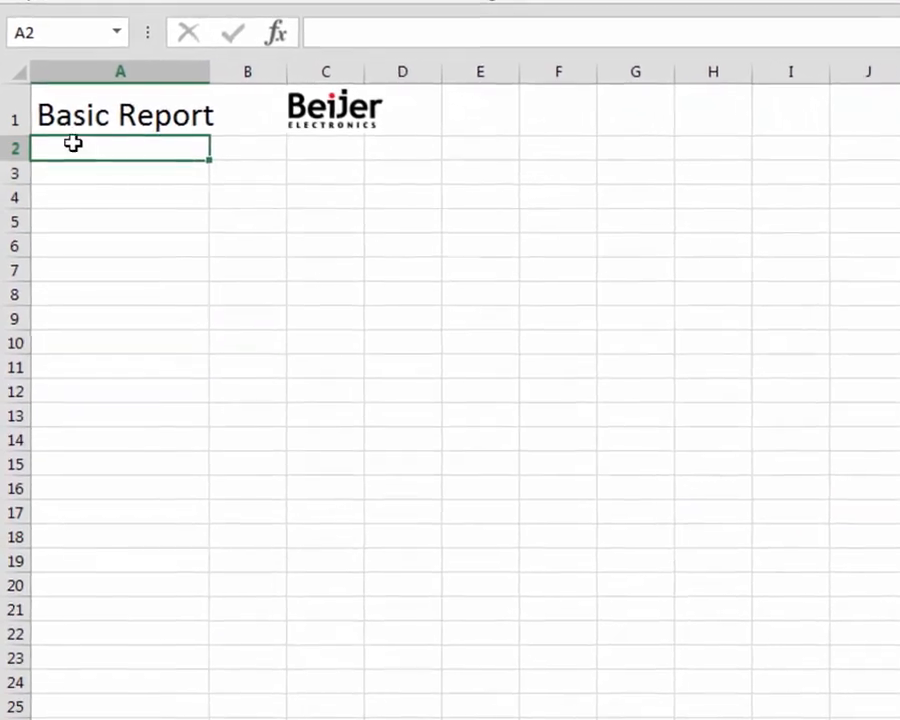
pyautogui.write('T')
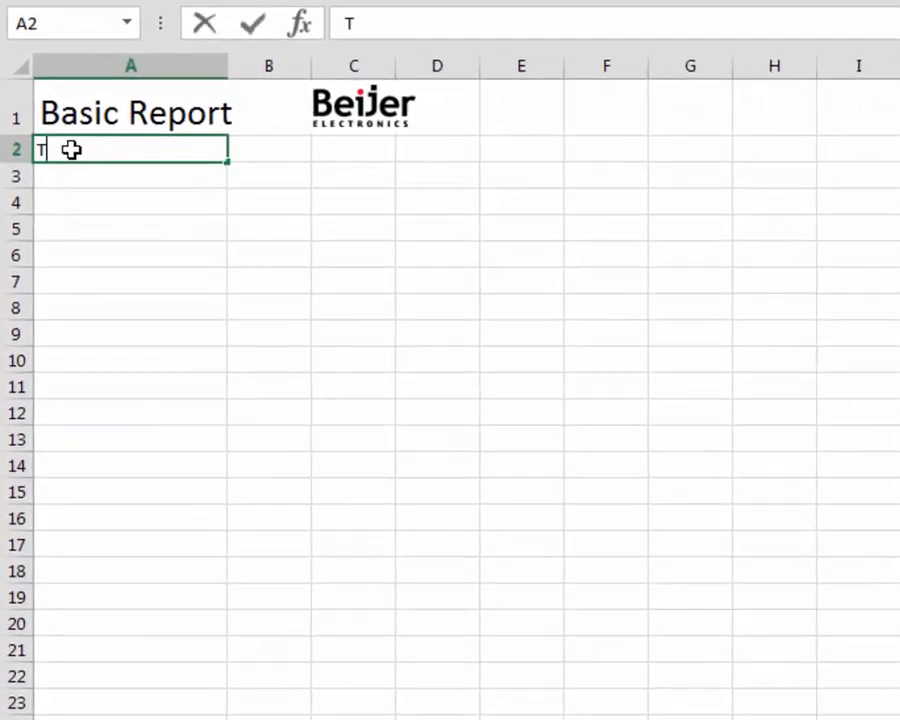
pyautogui.write('ank Leve')
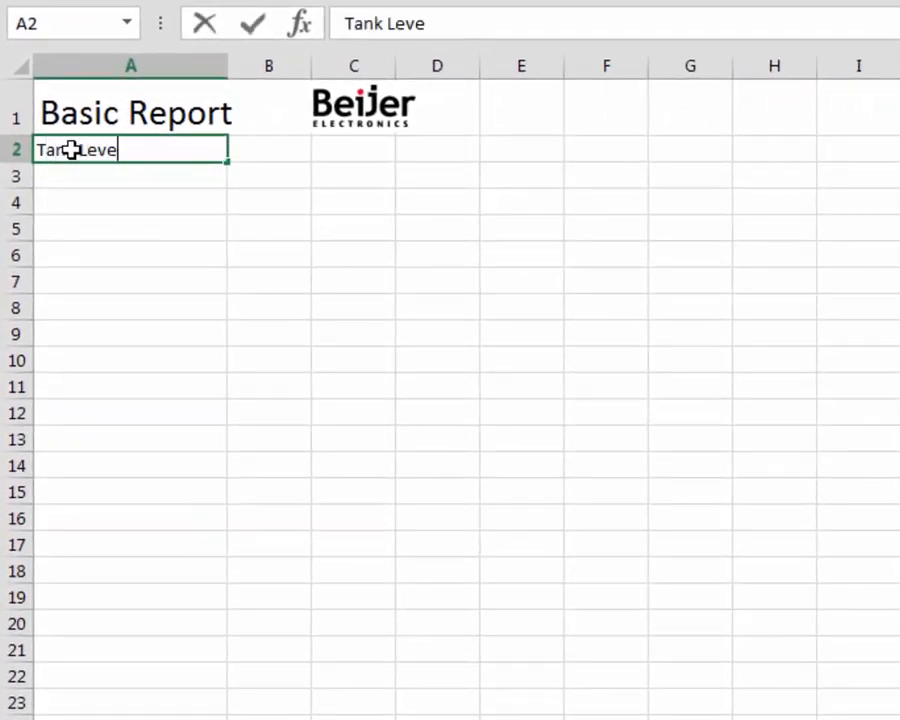
pyautogui.write('l 1')
pyautogui.press('Return')
pyautogui.write('Tank ')
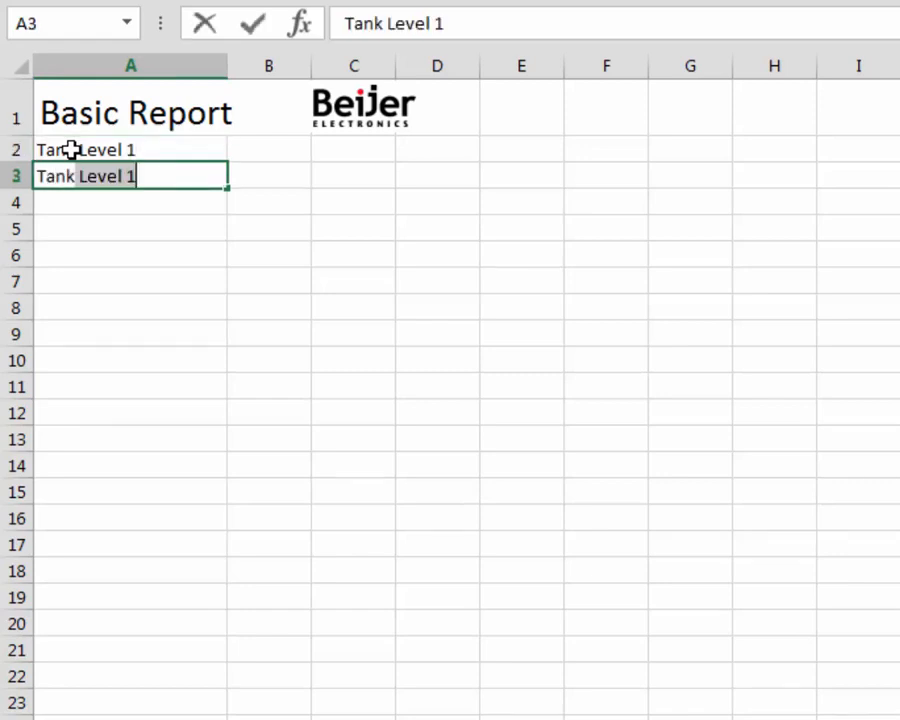
pyautogui.write('Level 2')
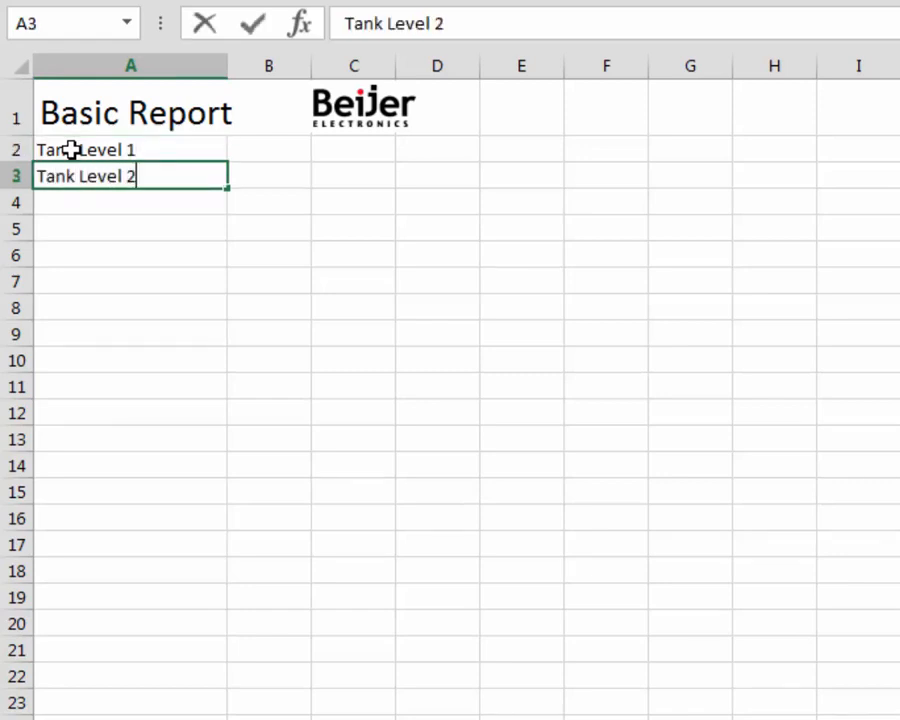
pyautogui.press('Return')
# Enter the tag placeholder <#Tag(TankLevel1)> in cell B2 beside the Tank Level 1 label.
pyautogui.press('Right')
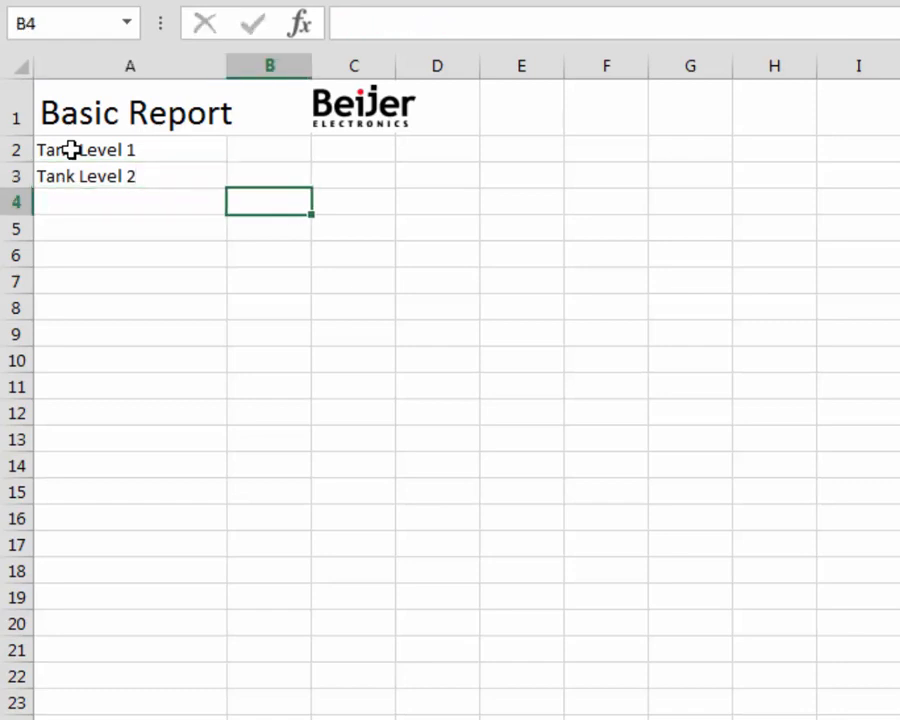
pyautogui.press('Up')
pyautogui.press('Up')
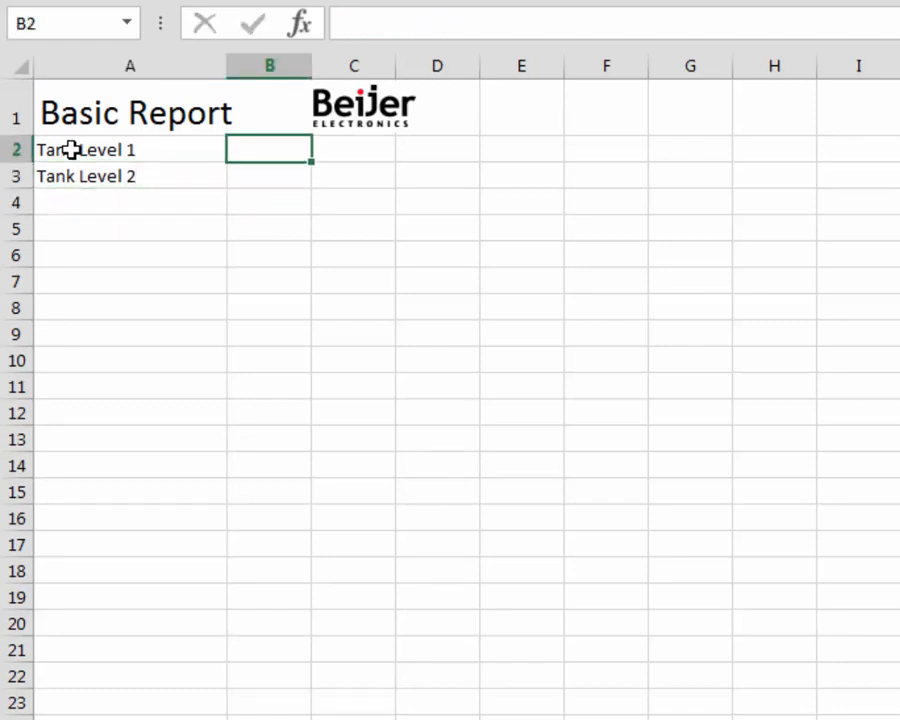
pyautogui.write('<')
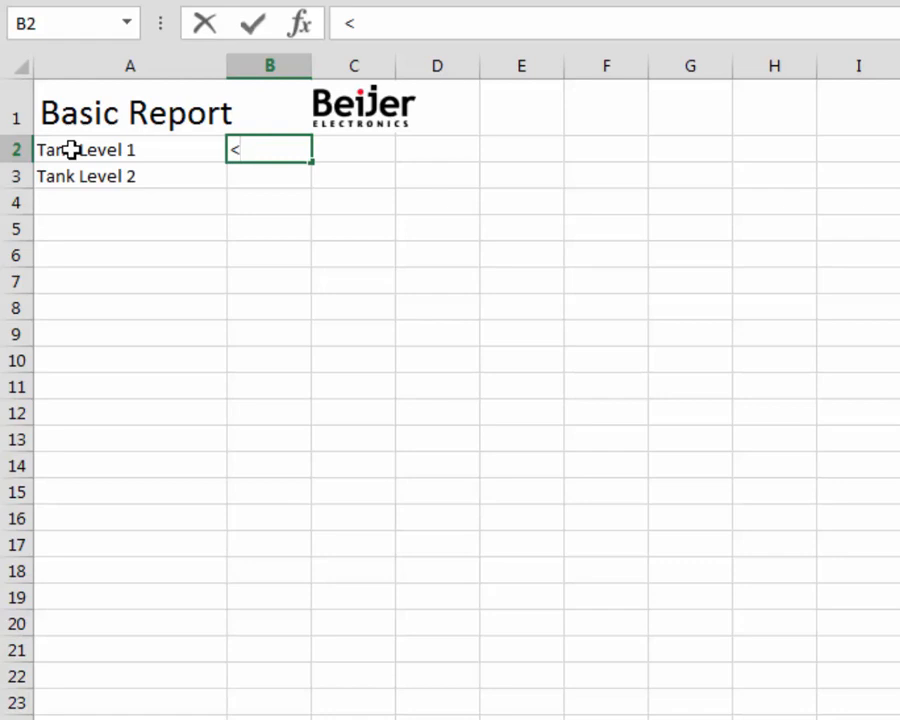
pyautogui.write('#Tag')
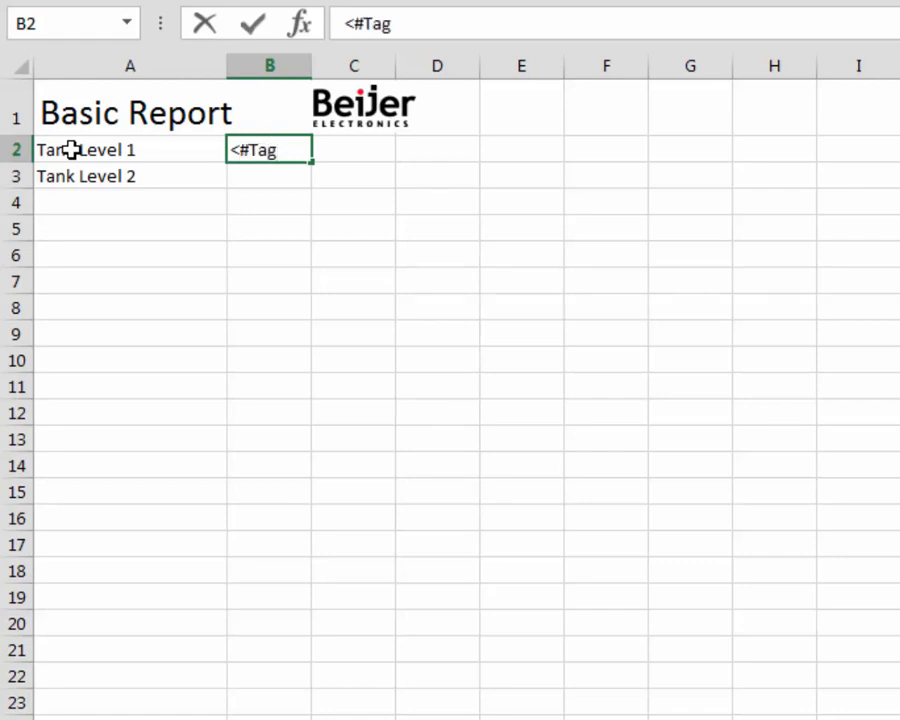
pyautogui.write('(Tan')
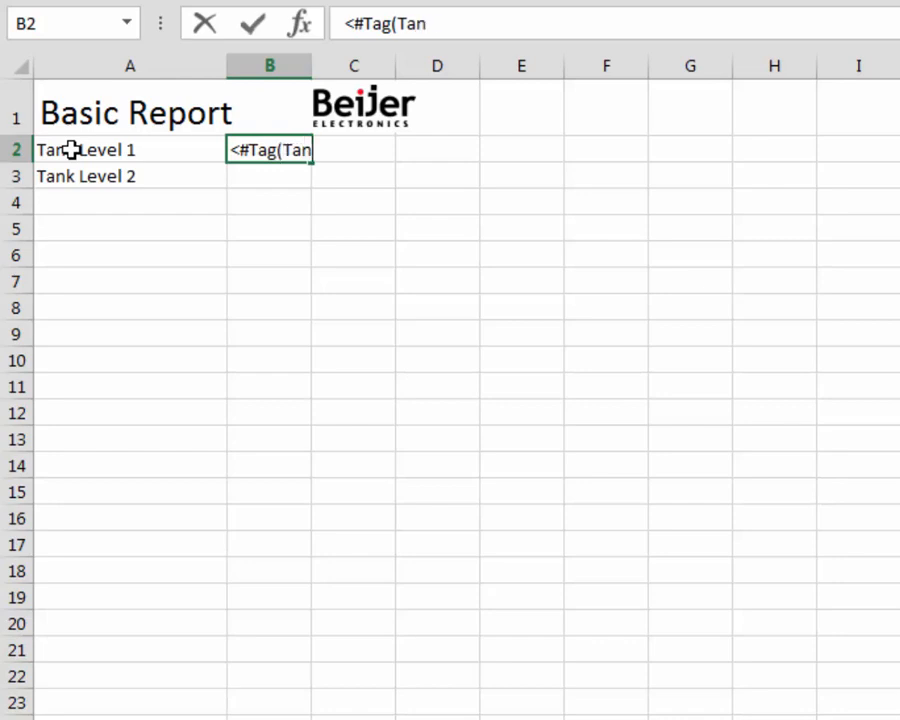
pyautogui.write('kLevel1)')
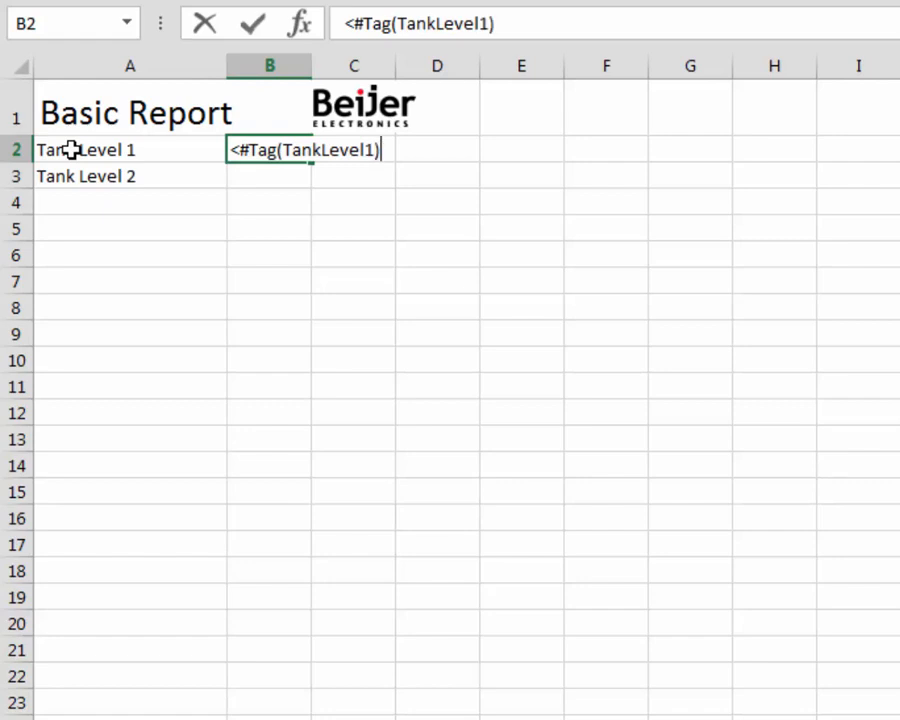
pyautogui.write('>')
pyautogui.press('Return')
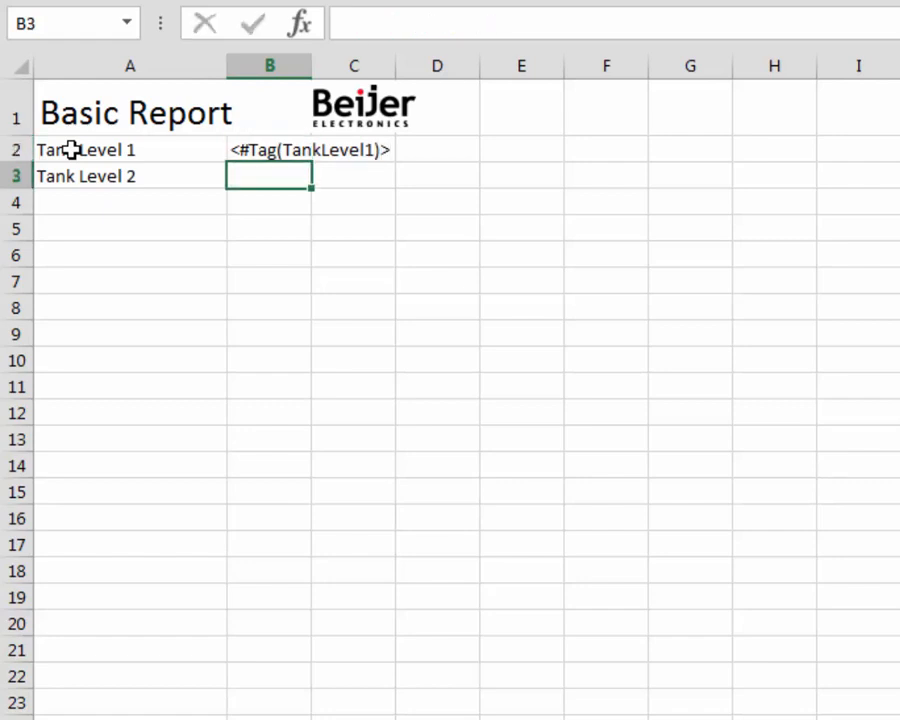
# Enter the tag placeholder <#Tag(TankLevel2)> in cell B3 beside the Tank Level 2 label.
pyautogui.write('<#')
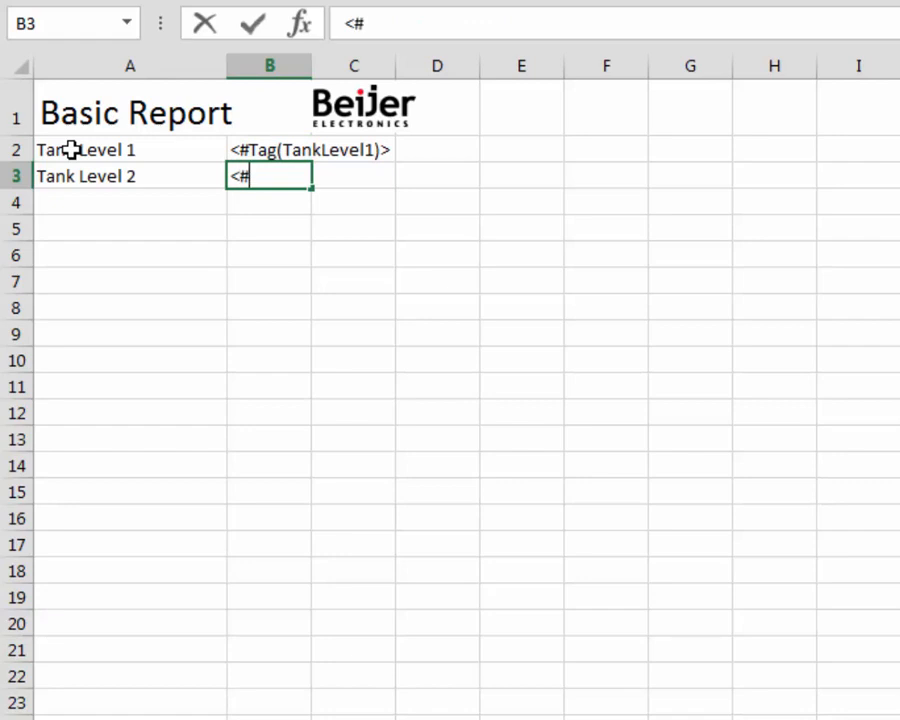
pyautogui.write('Tag(Tank')
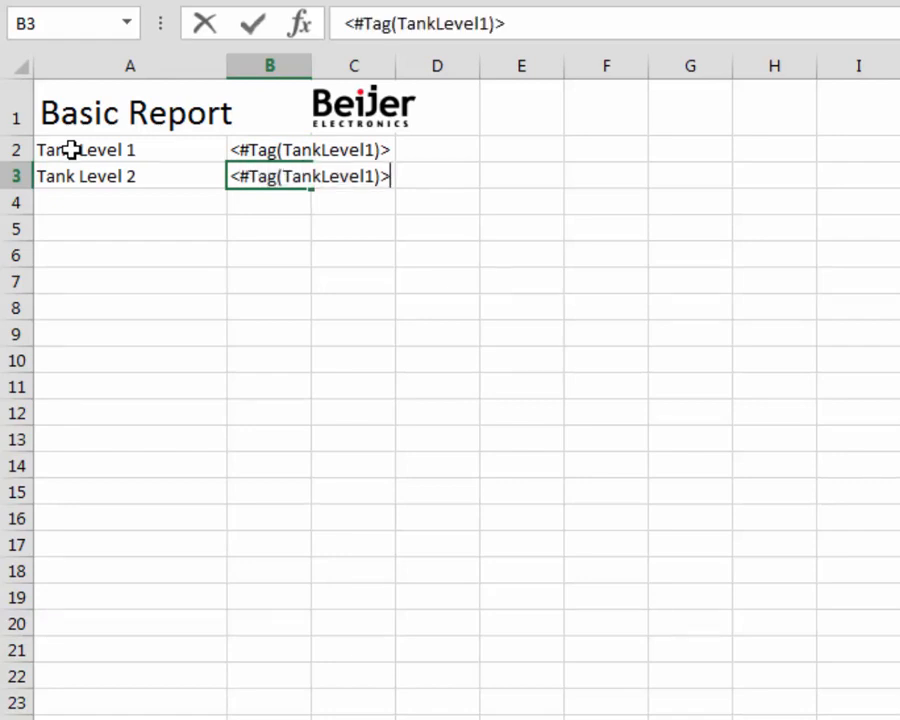
pyautogui.write('Level')
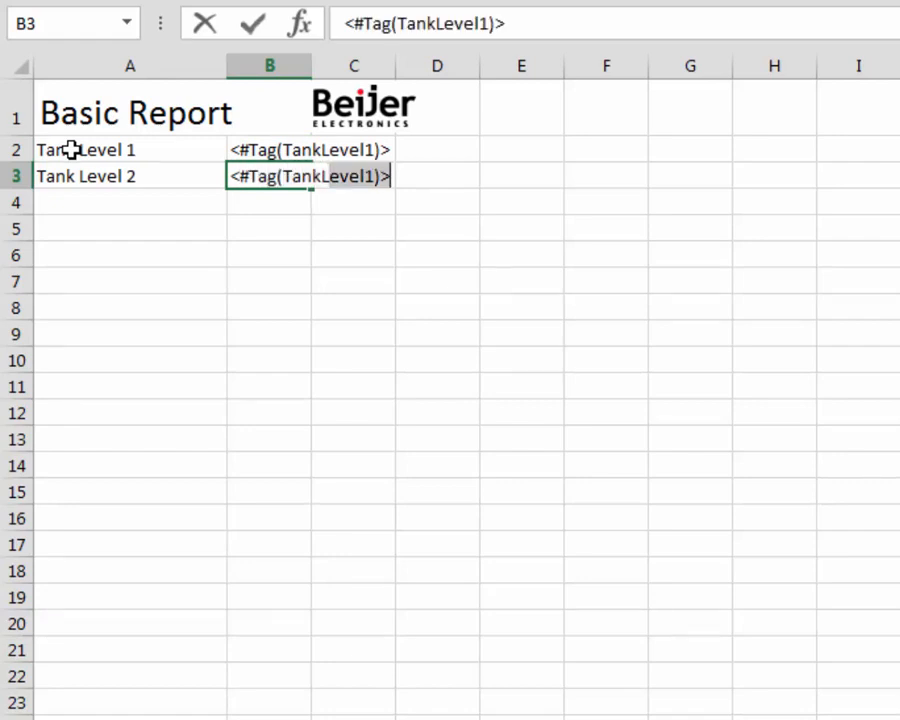
pyautogui.write('2')
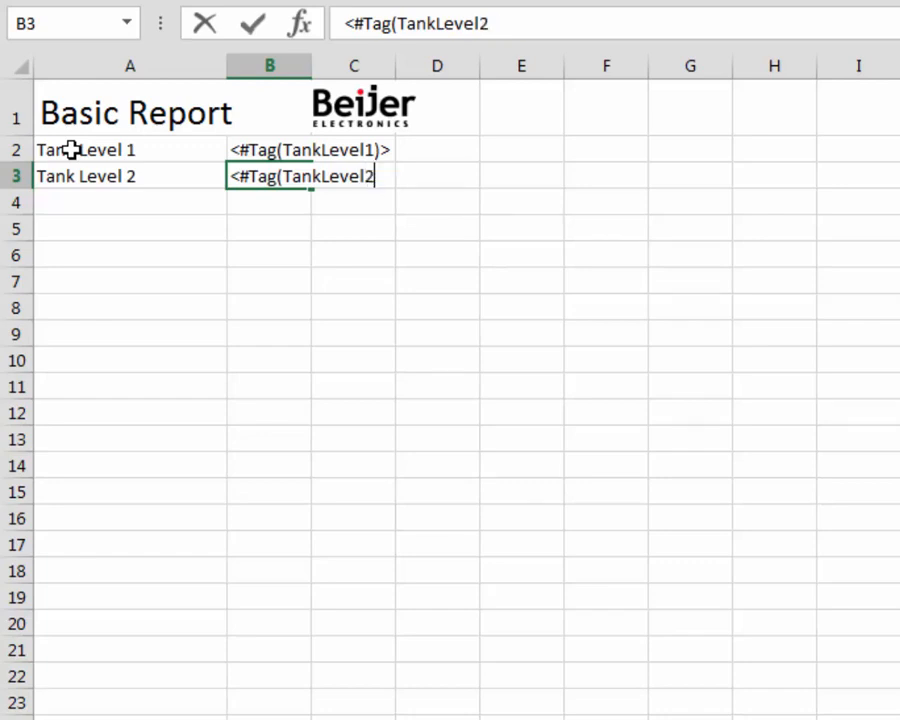
pyautogui.write(')>')
pyautogui.press('Return')
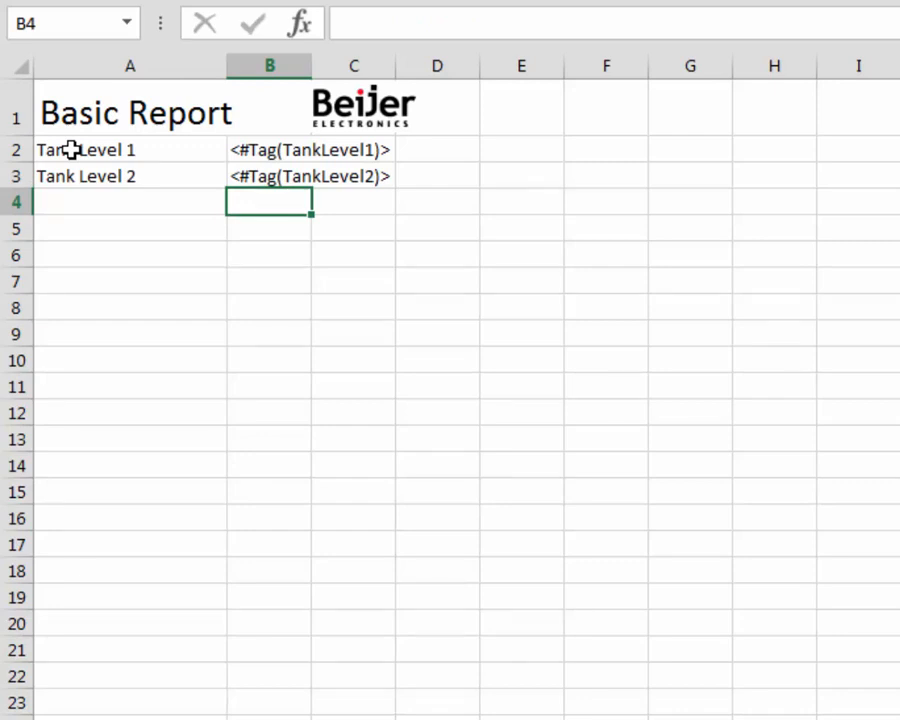
# Add the two tank levels in cell B4 with the formula =B2+B3.
pyautogui.write('=')
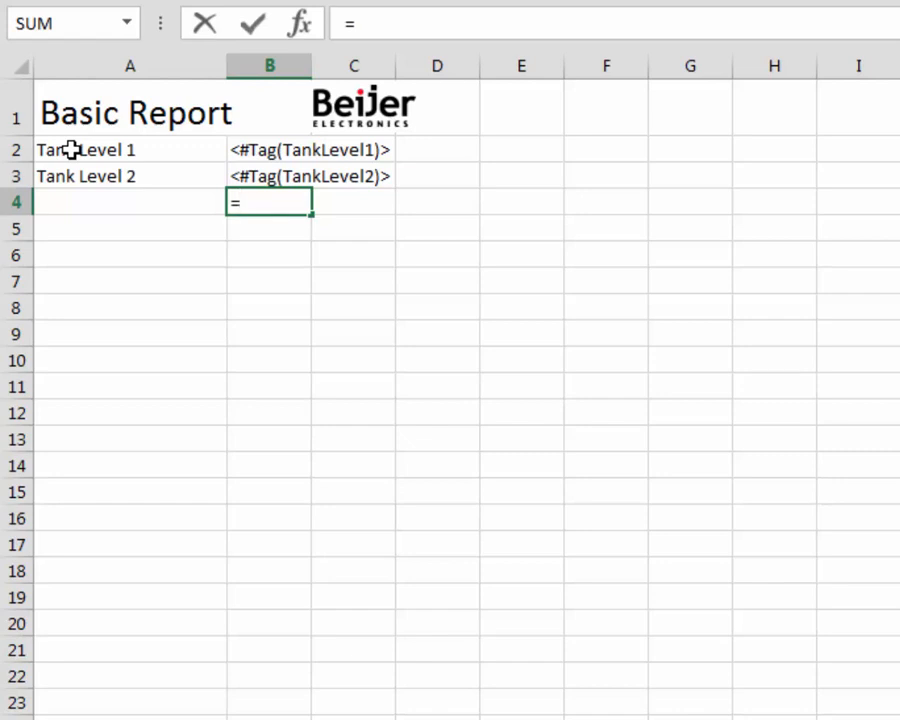
pyautogui.click(249, 149)
pyautogui.write('+')
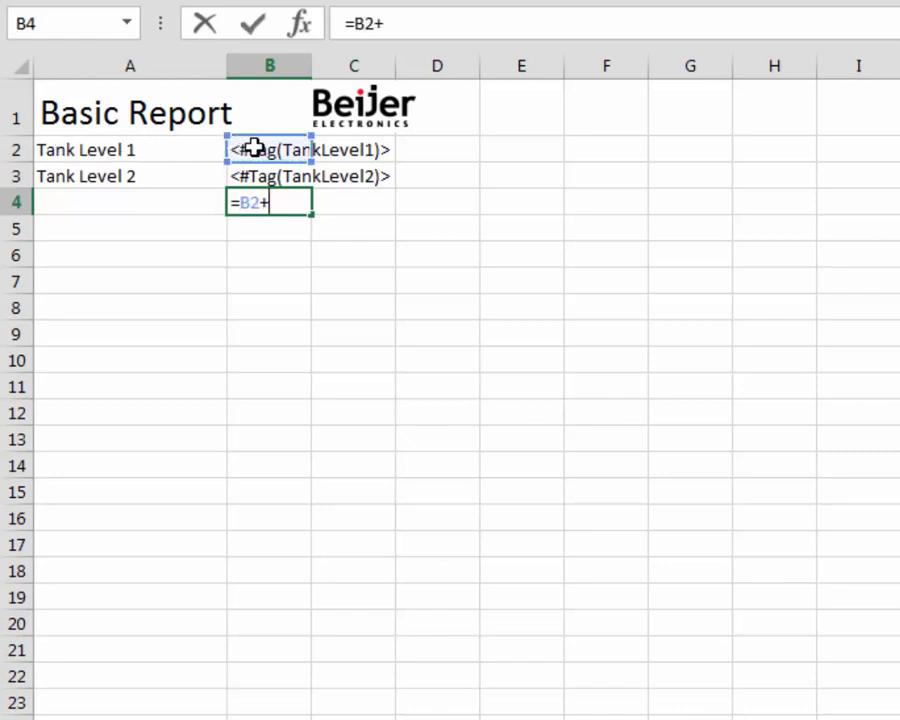
pyautogui.click(254, 168)
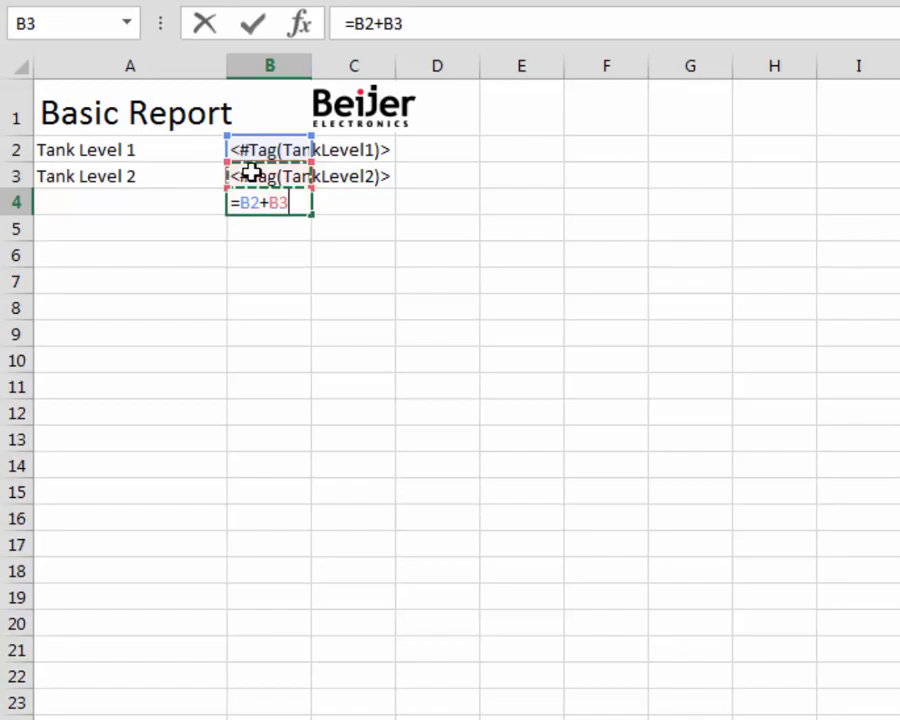
pyautogui.press('Return')
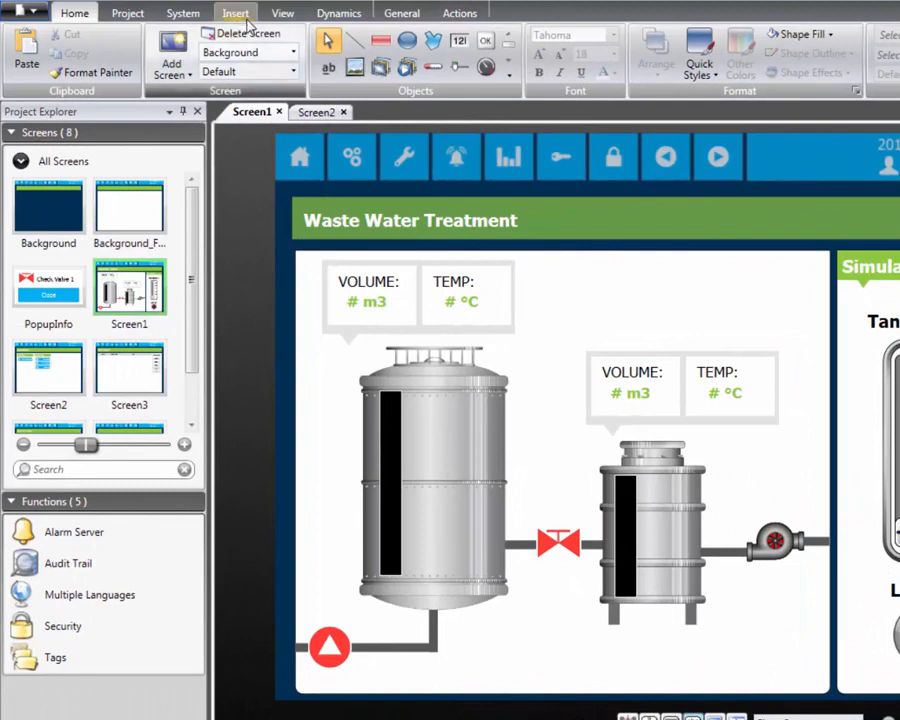
# Switch to the iX Developer project, insert the Reports function and add a report using BasicReport.xls as its template.
pyautogui.click(246, 20)
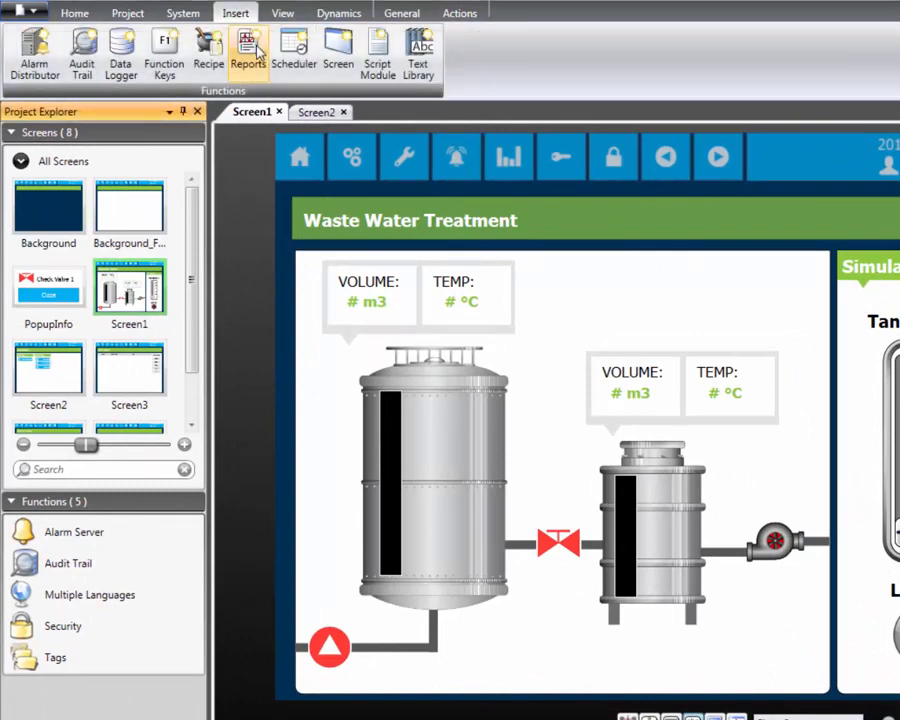
pyautogui.click(256, 55)
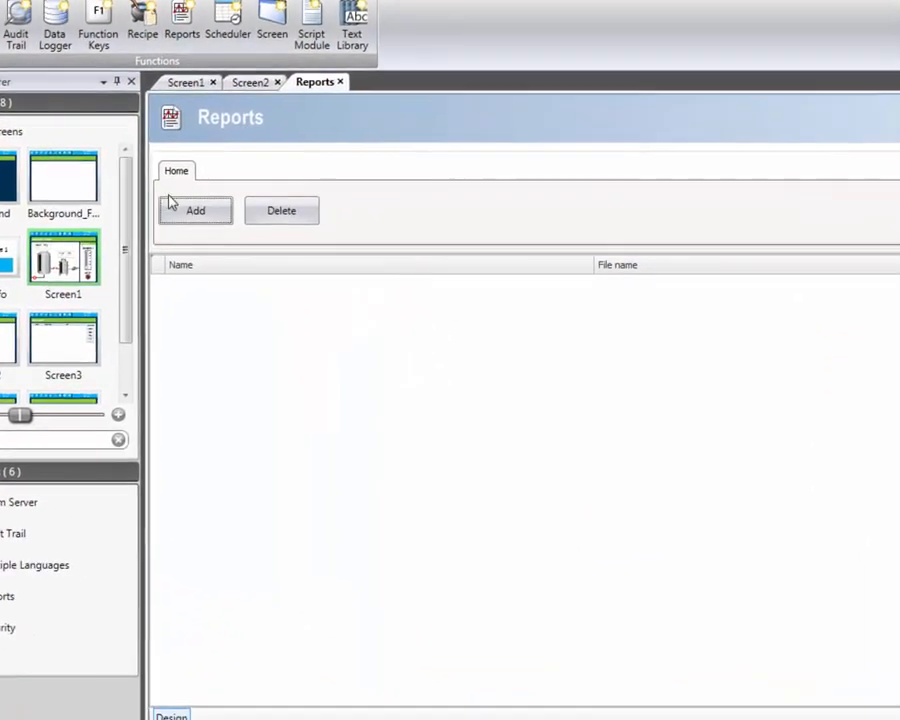
pyautogui.click(175, 206)
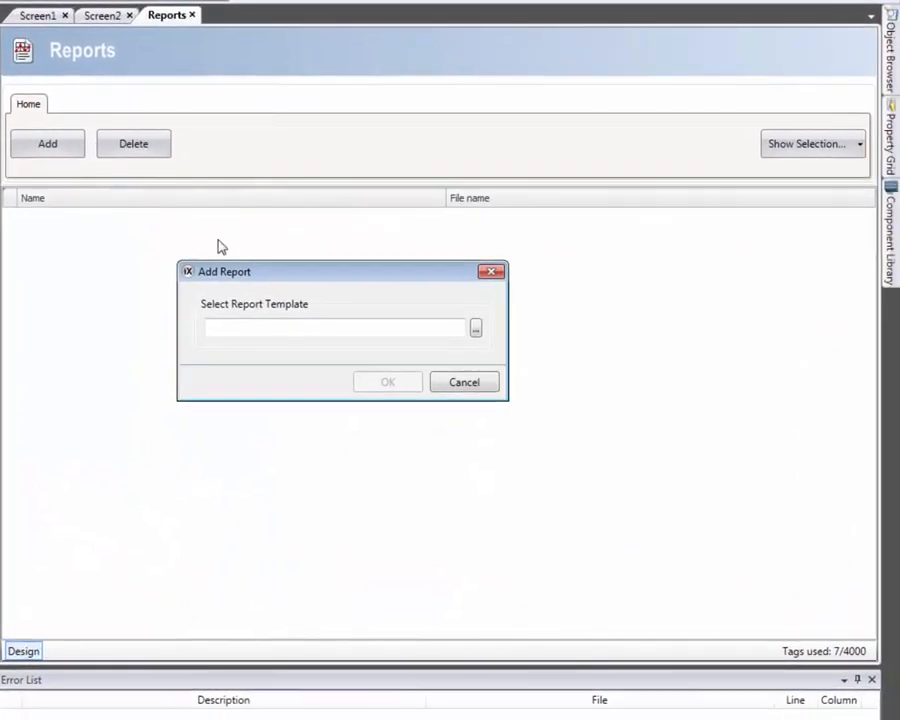
pyautogui.click(476, 328)
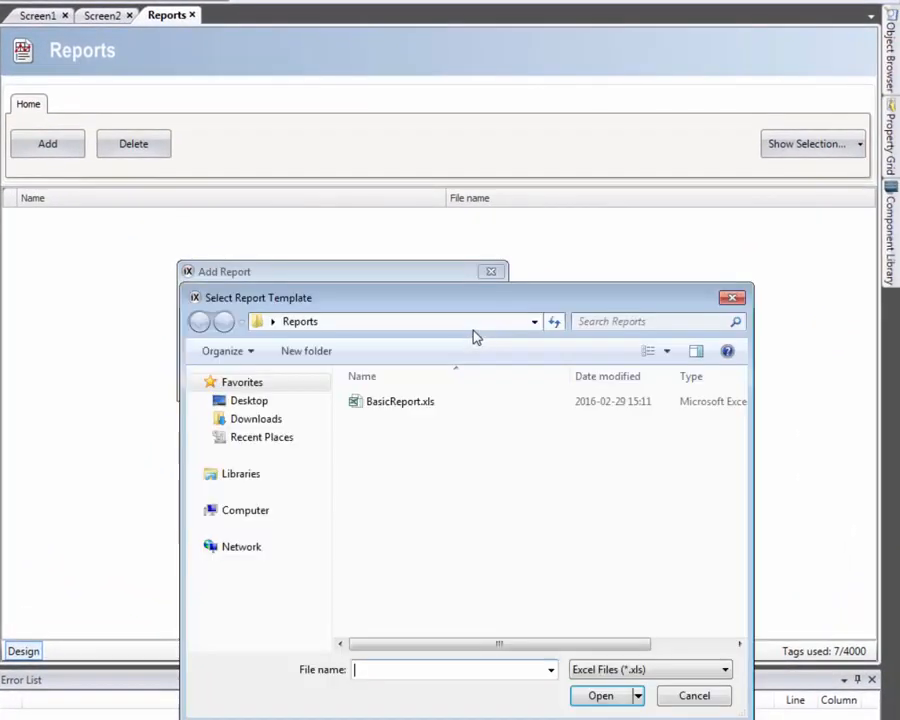
pyautogui.click(428, 402)
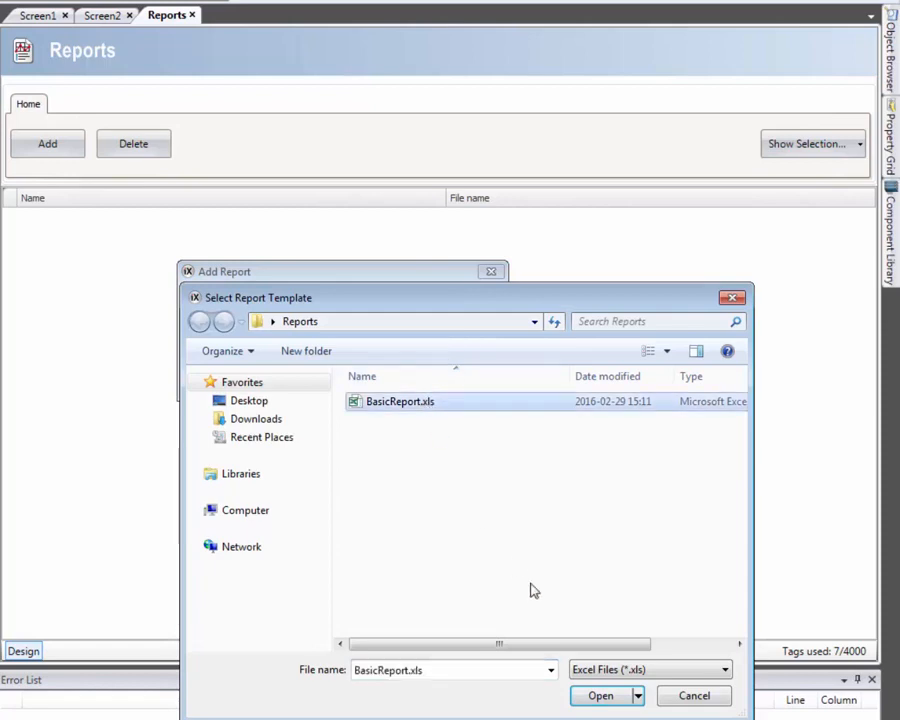
pyautogui.click(600, 696)
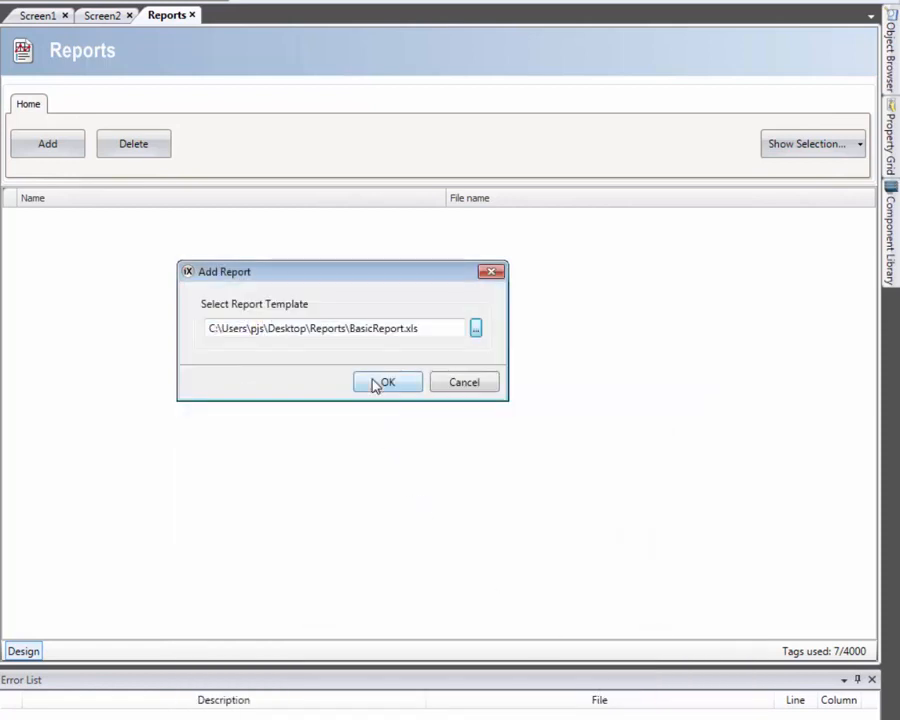
pyautogui.click(376, 384)
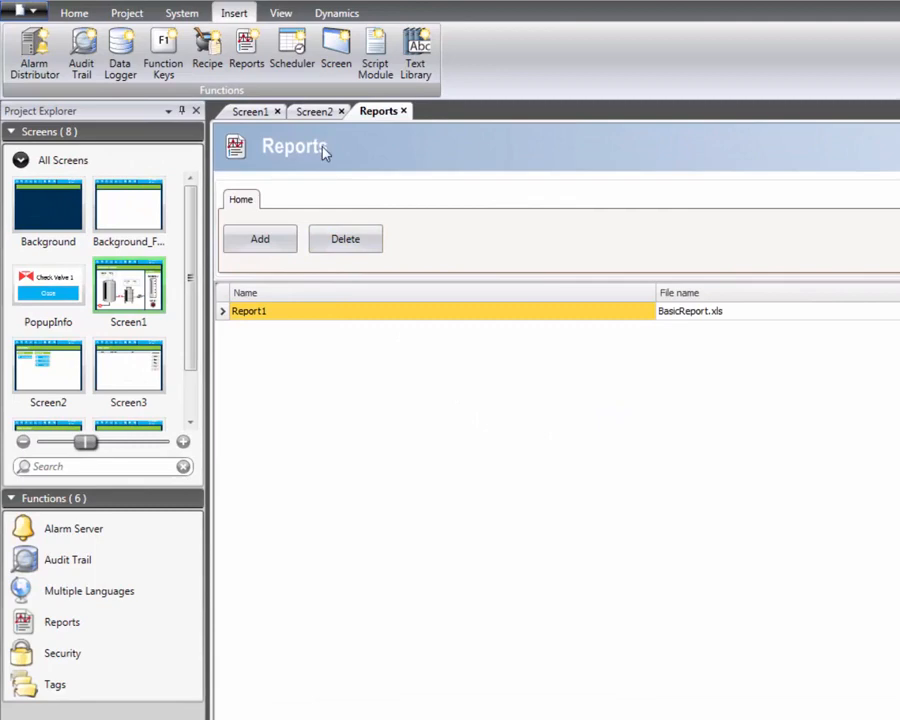
# Assign the Generate report click action to the Basic Report button on Screen2.
pyautogui.click(158, 40)
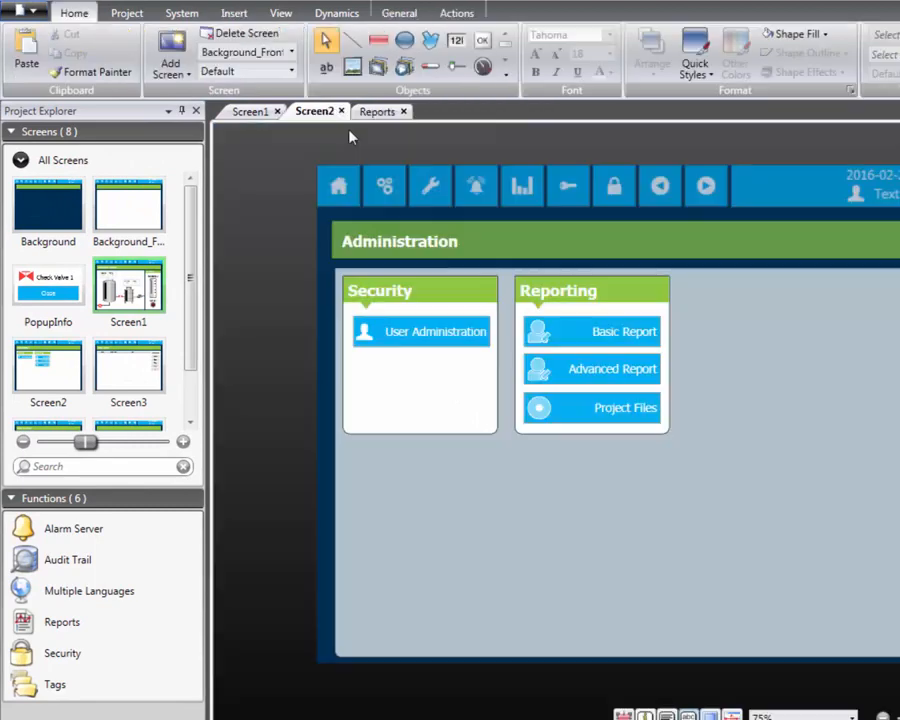
pyautogui.click(598, 318)
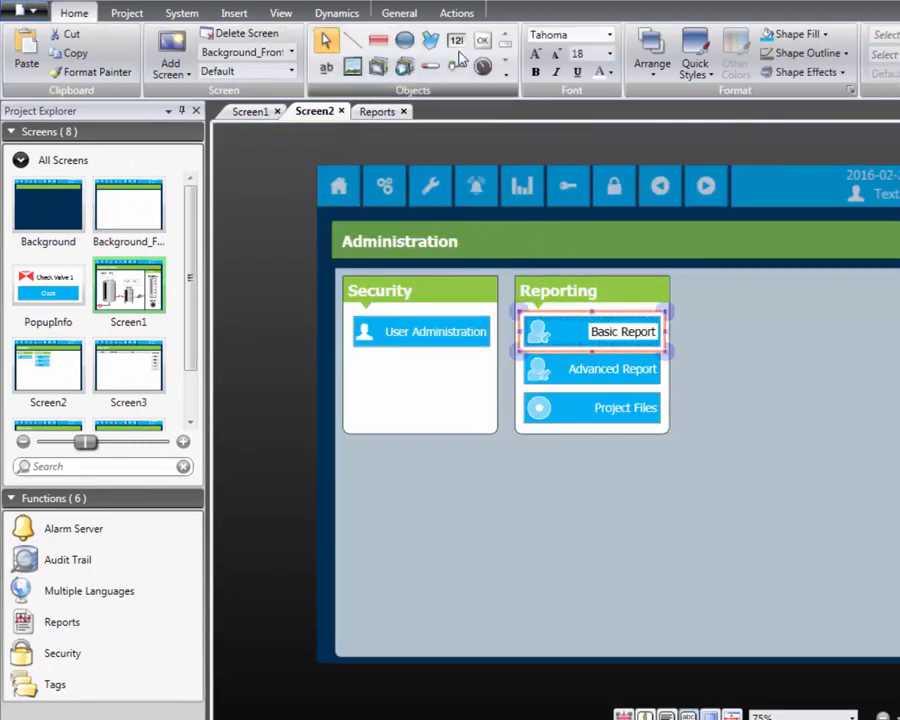
pyautogui.click(457, 13)
pyautogui.click(120, 35)
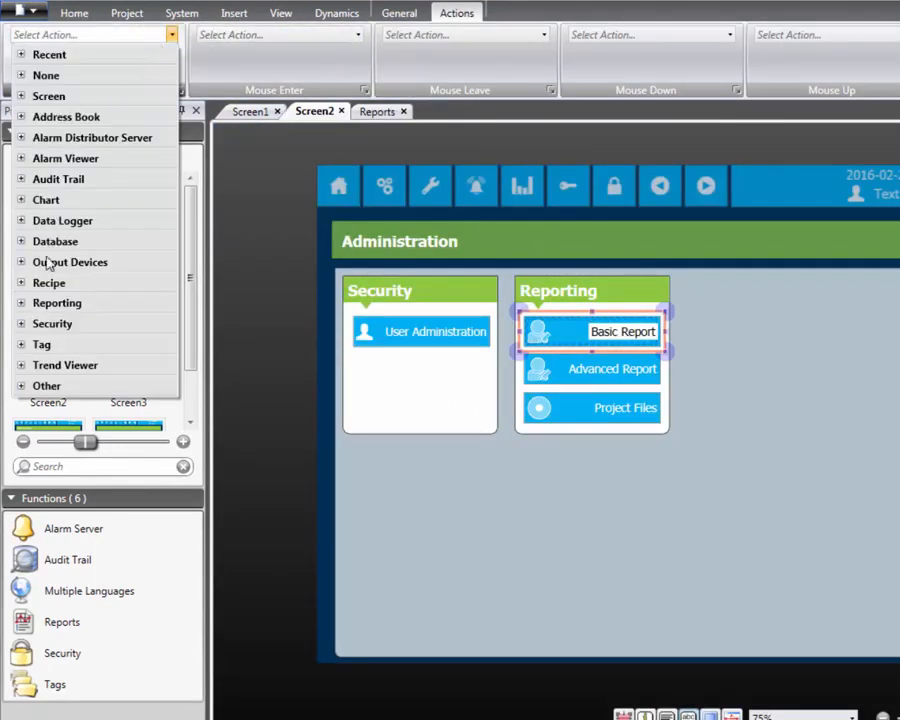
pyautogui.click(28, 302)
pyautogui.click(100, 334)
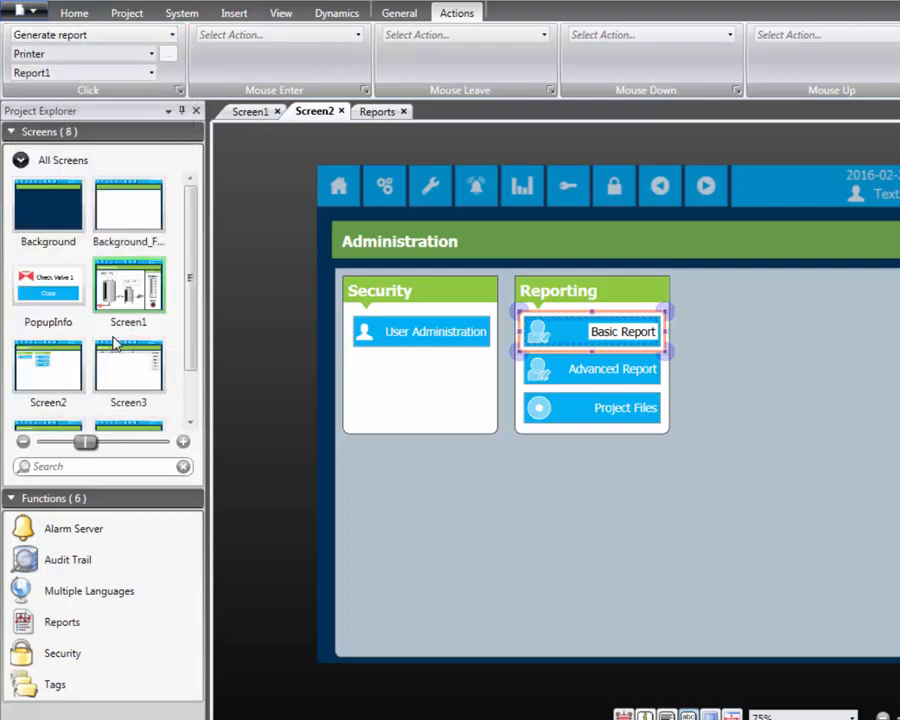
# Set the Basic Report button's Generate report action to save Report1 as a file in the Project Files Folder.
pyautogui.click(151, 54)
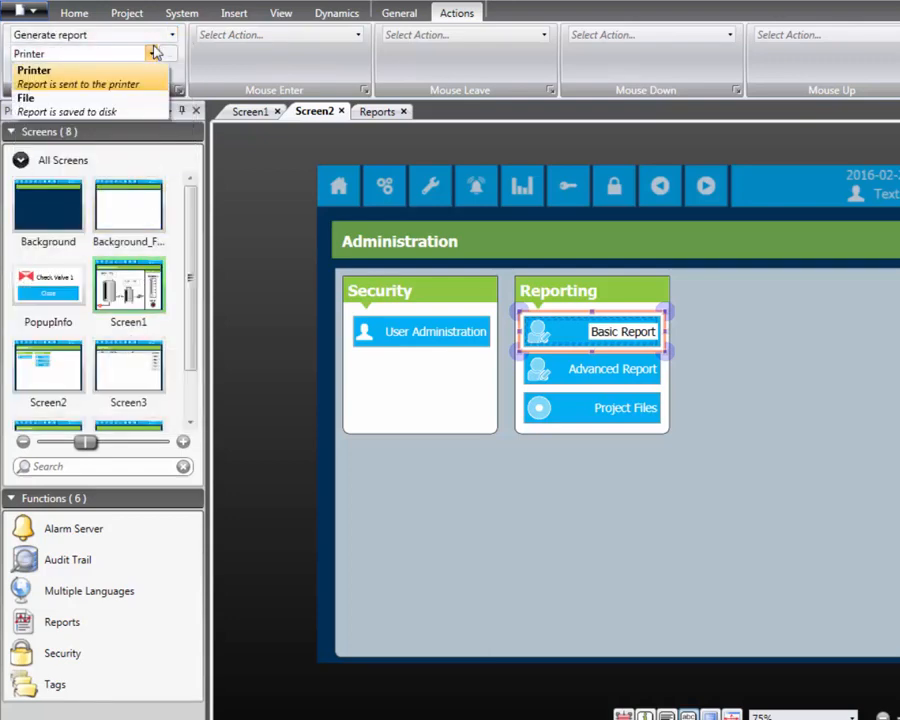
pyautogui.click(140, 110)
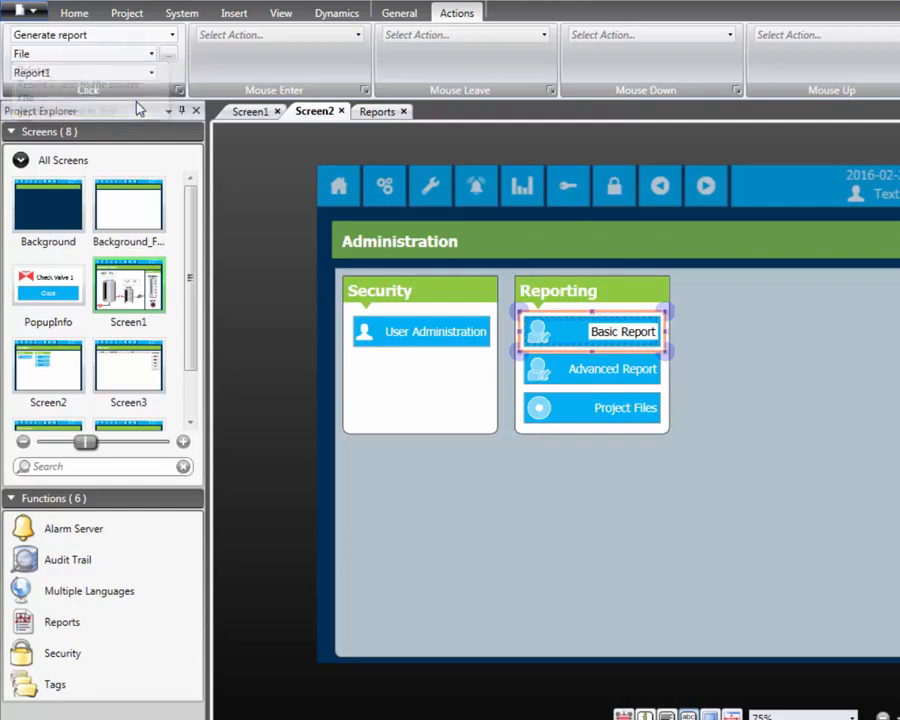
pyautogui.click(168, 54)
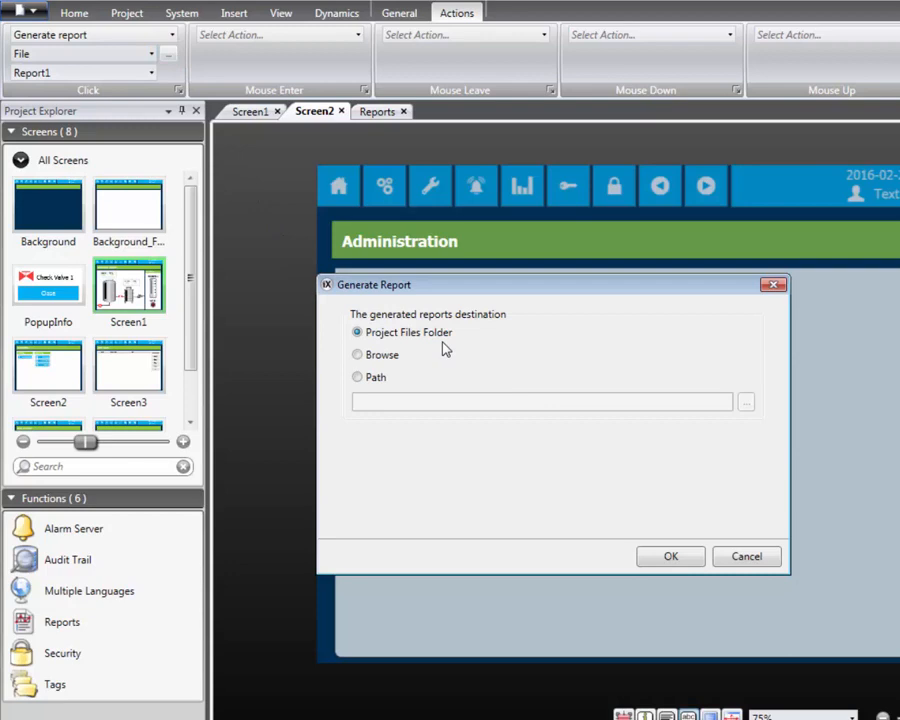
pyautogui.click(681, 556)
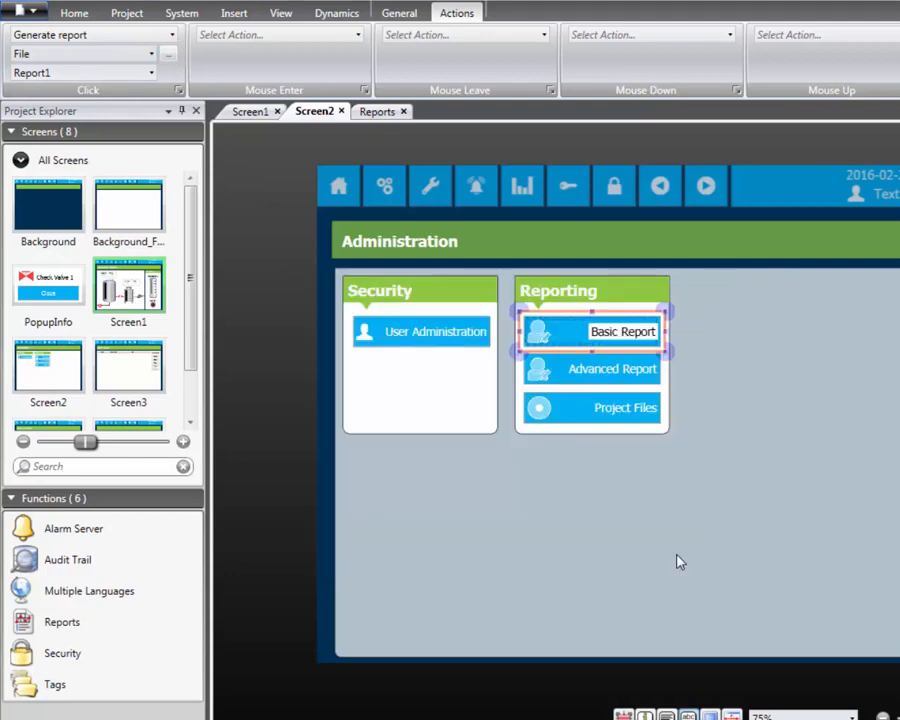
pyautogui.click(650, 542)
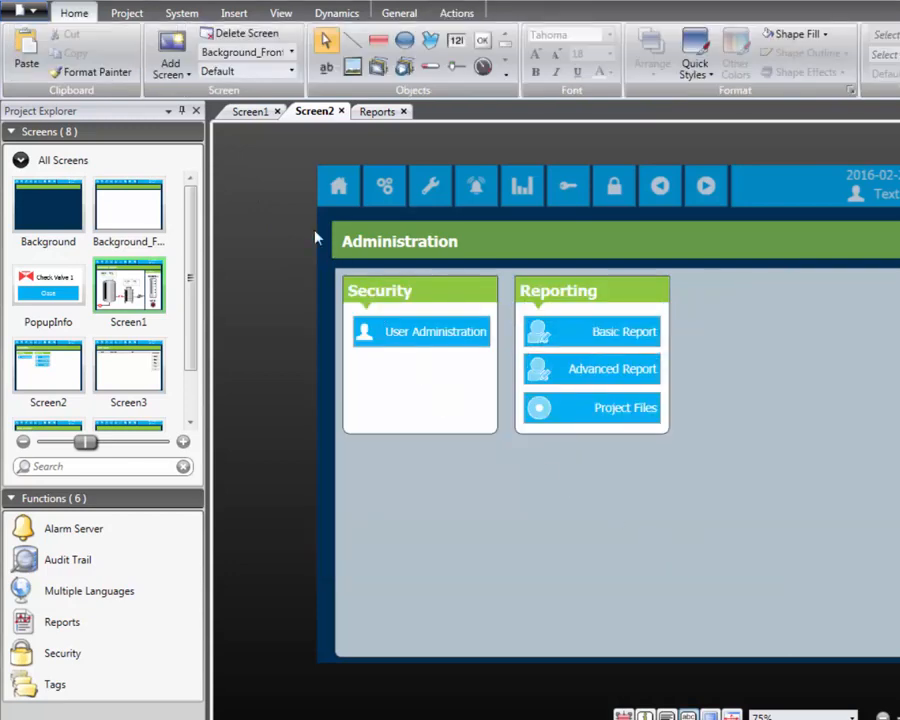
# Run the project and generate the basic report from the Administration screen.
pyautogui.click(137, 18)
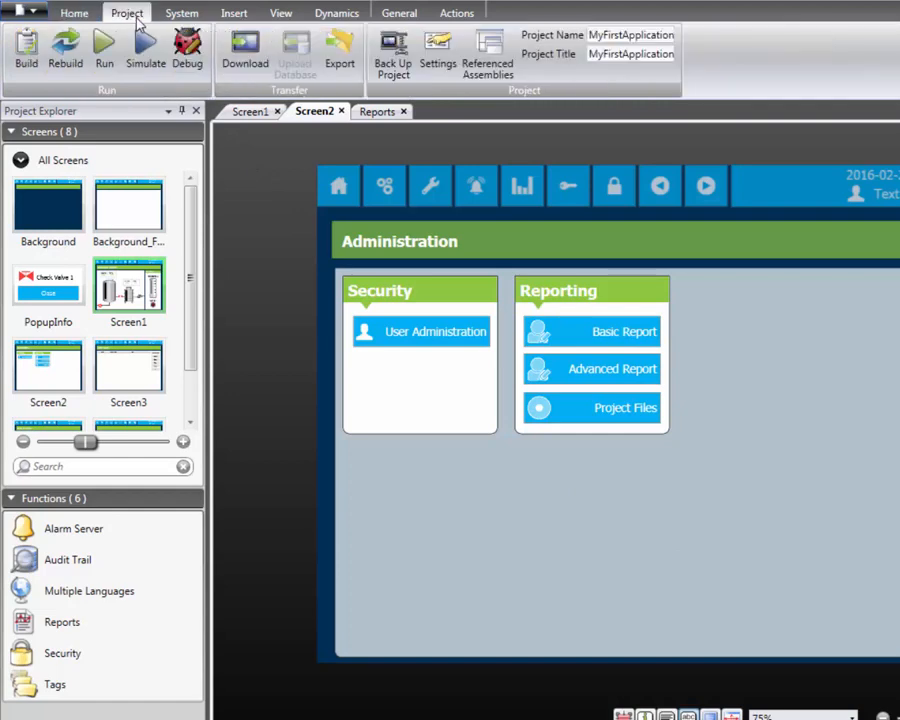
pyautogui.click(103, 45)
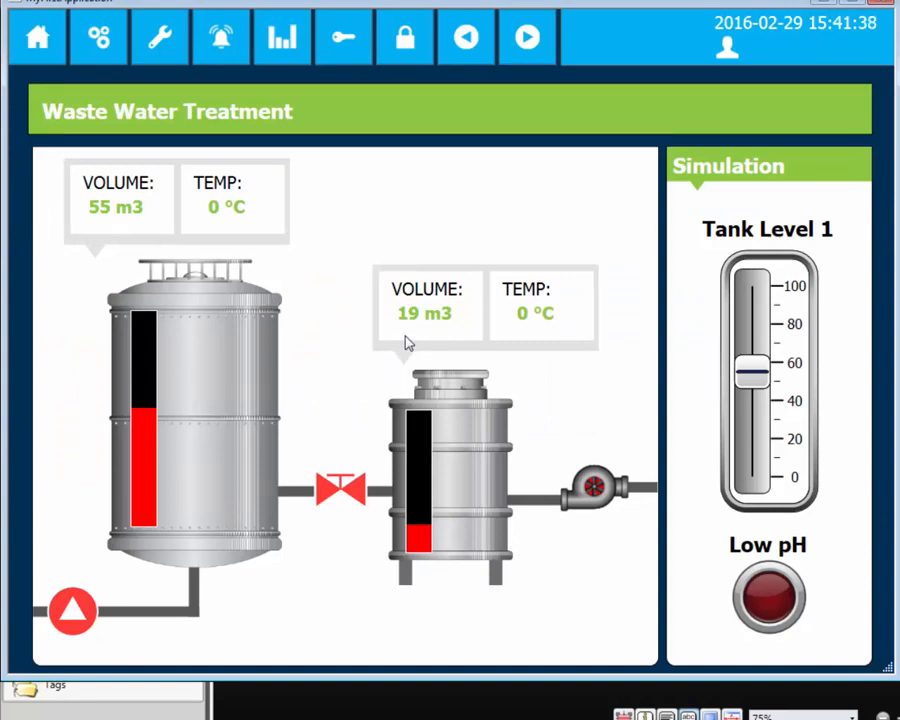
pyautogui.click(99, 44)
pyautogui.click(386, 232)
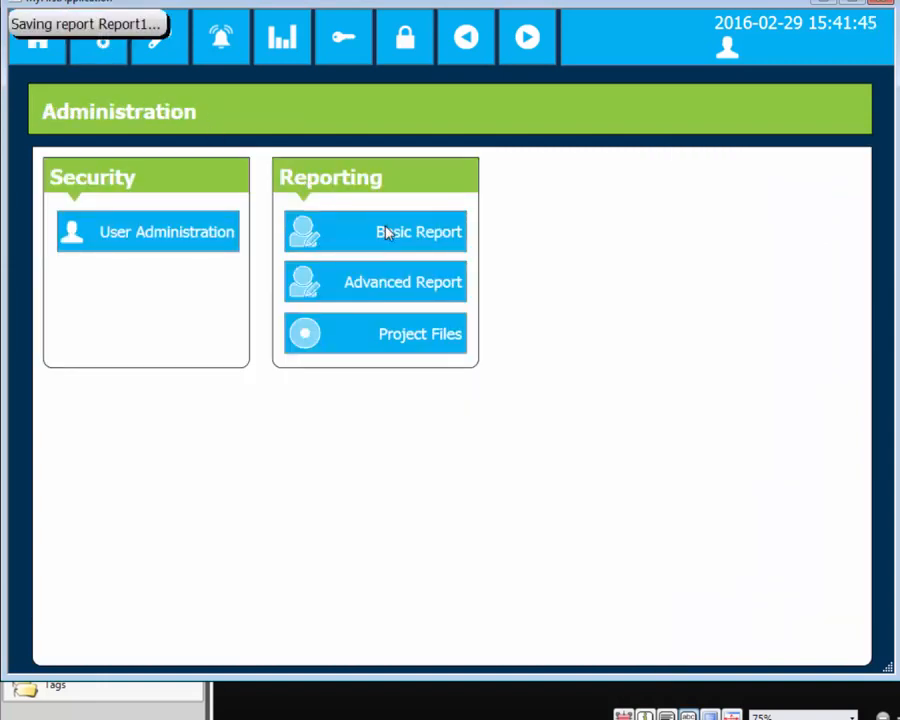
# Open the generated BasicReport workbook from the running application's project files.
pyautogui.click(375, 335)
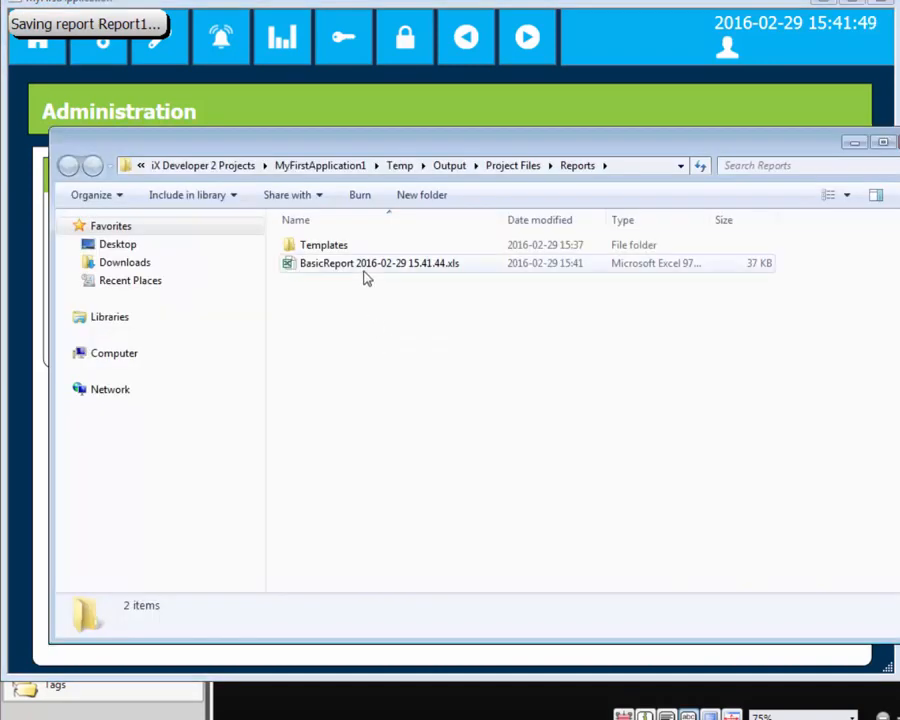
pyautogui.click(366, 276)
pyautogui.doubleClick(366, 276)
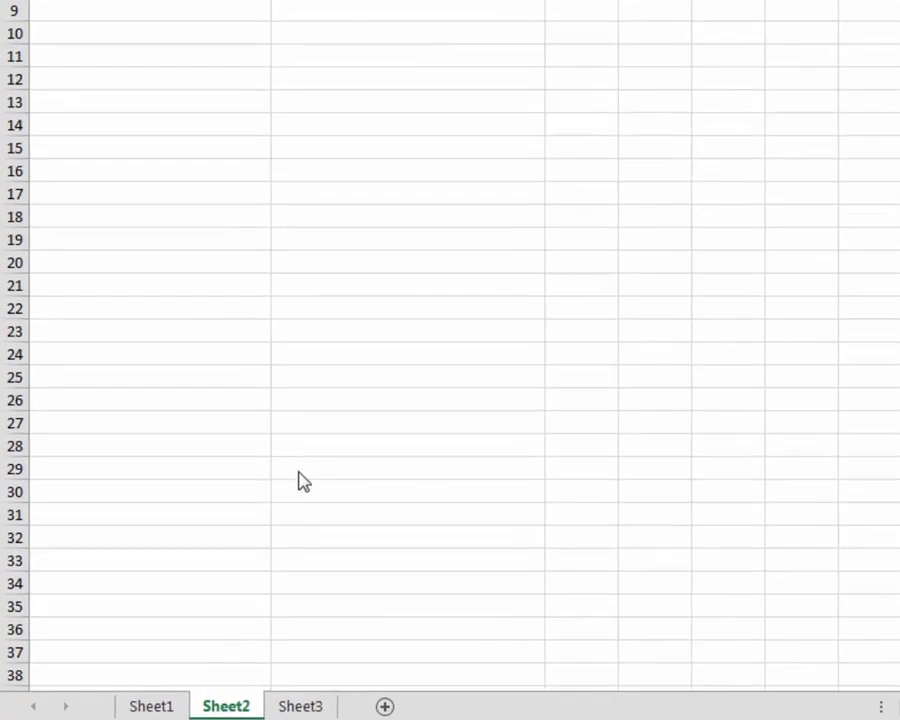
# Rename Sheet3 of the Excel template as <#Config>.
pyautogui.click(303, 708)
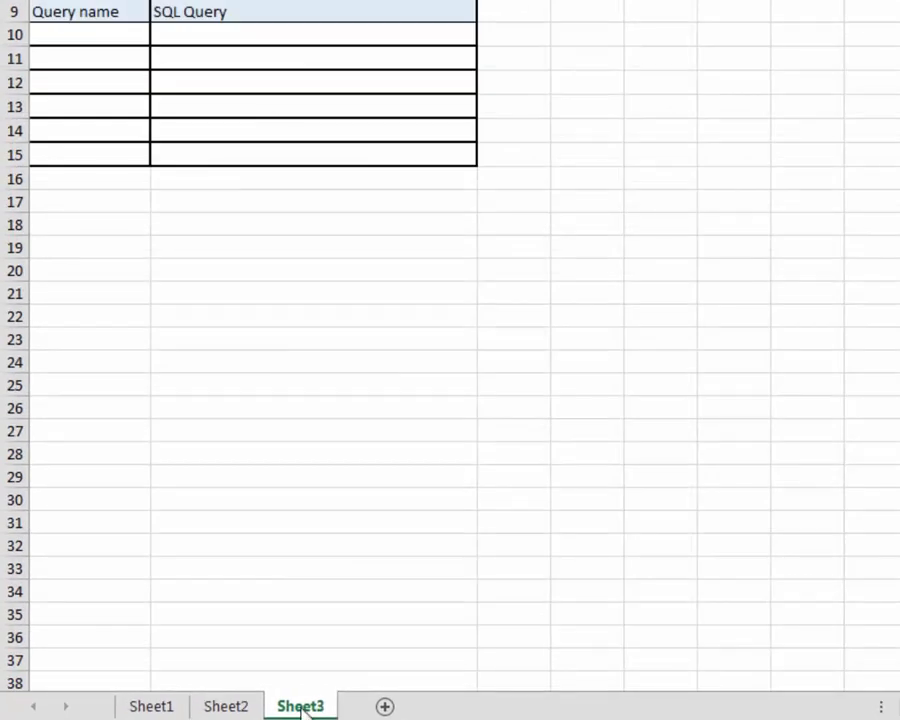
pyautogui.rightClick(303, 708)
pyautogui.click(396, 494)
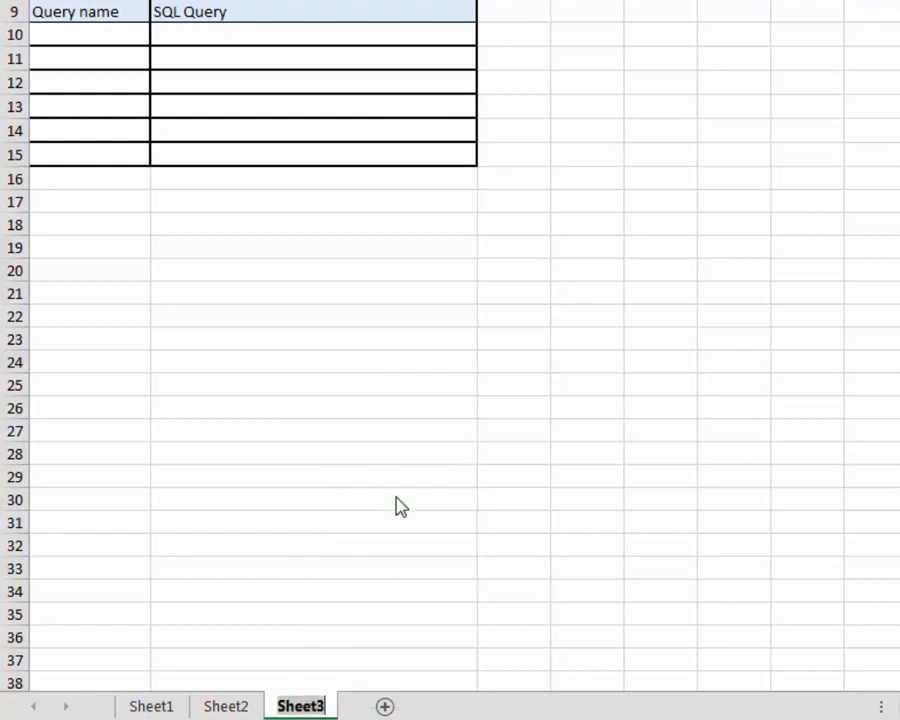
pyautogui.write('<')
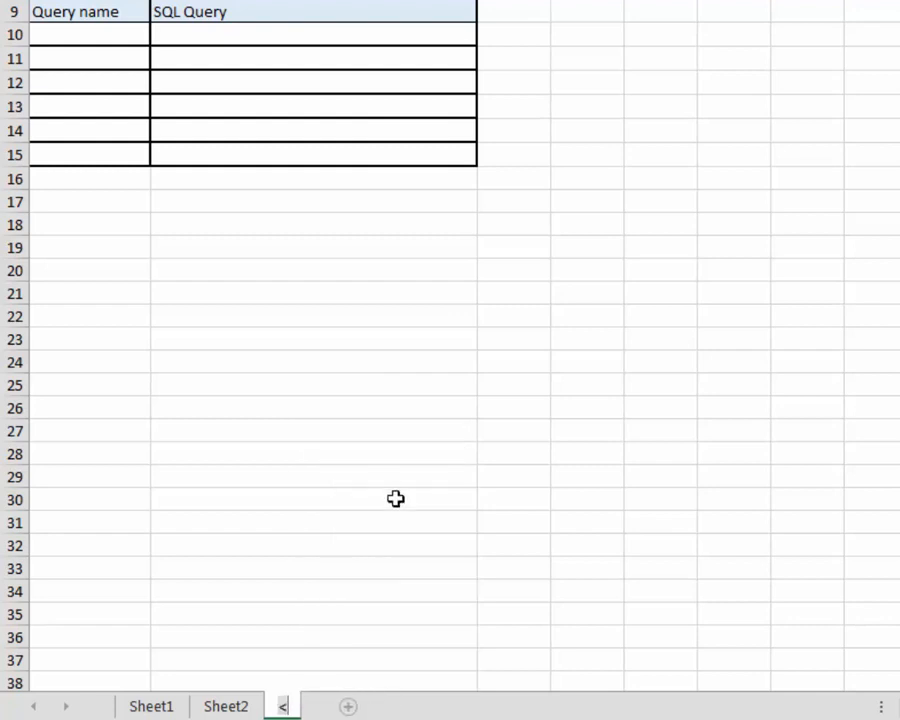
pyautogui.write('#Conf')
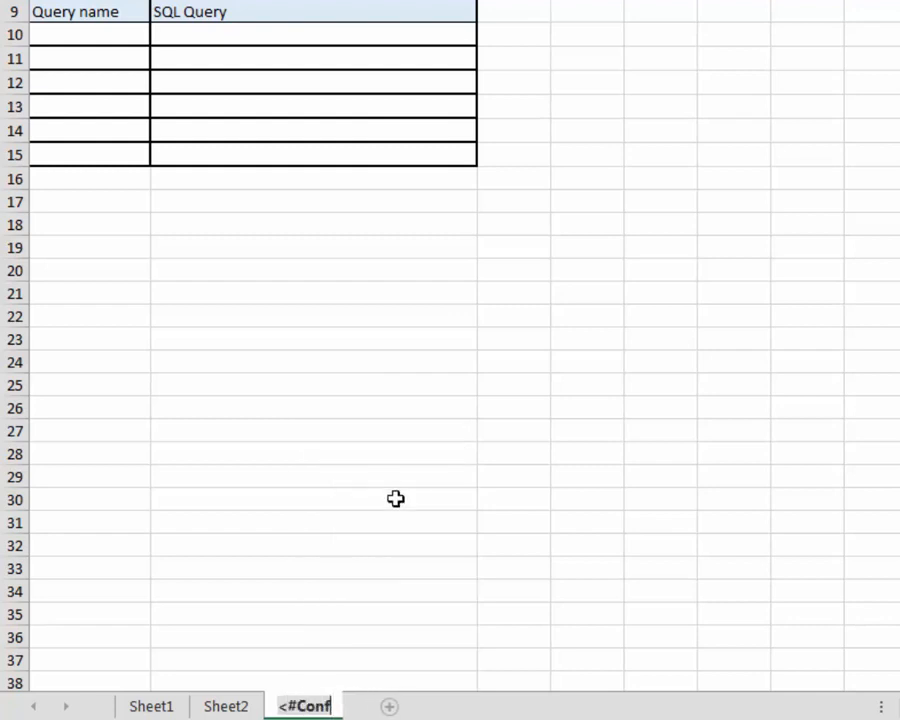
pyautogui.write('ig>')
pyautogui.press('Return')
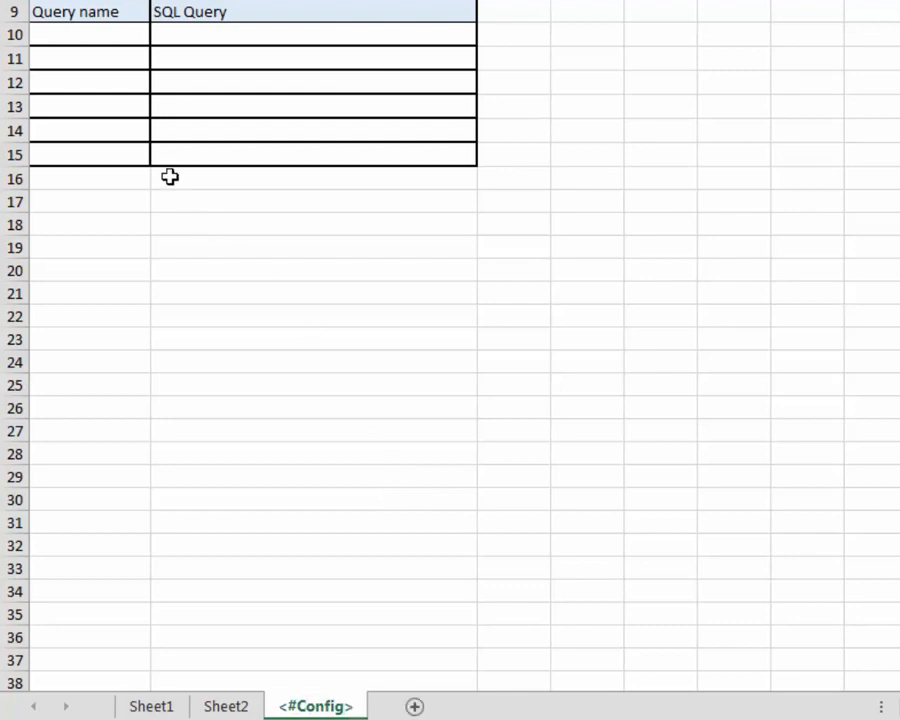
# Add a query named GetAlarms in row 10 with the SQL query SQL(General;SELECT * FROM AlarmServer).
pyautogui.click(78, 35)
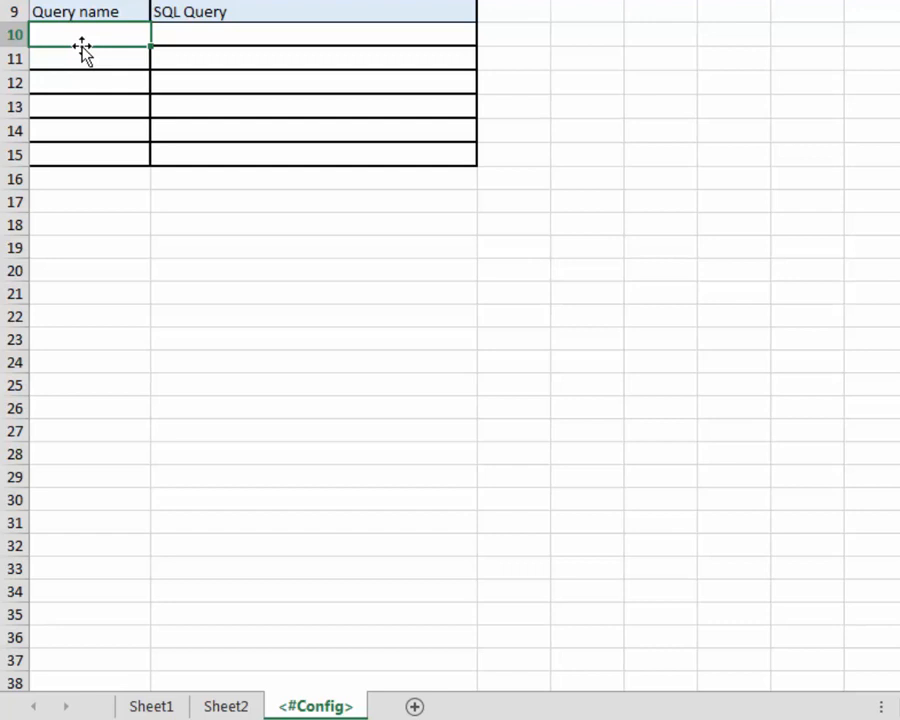
pyautogui.write('GetAlarms')
pyautogui.press('Tab')
pyautogui.write('SQ')
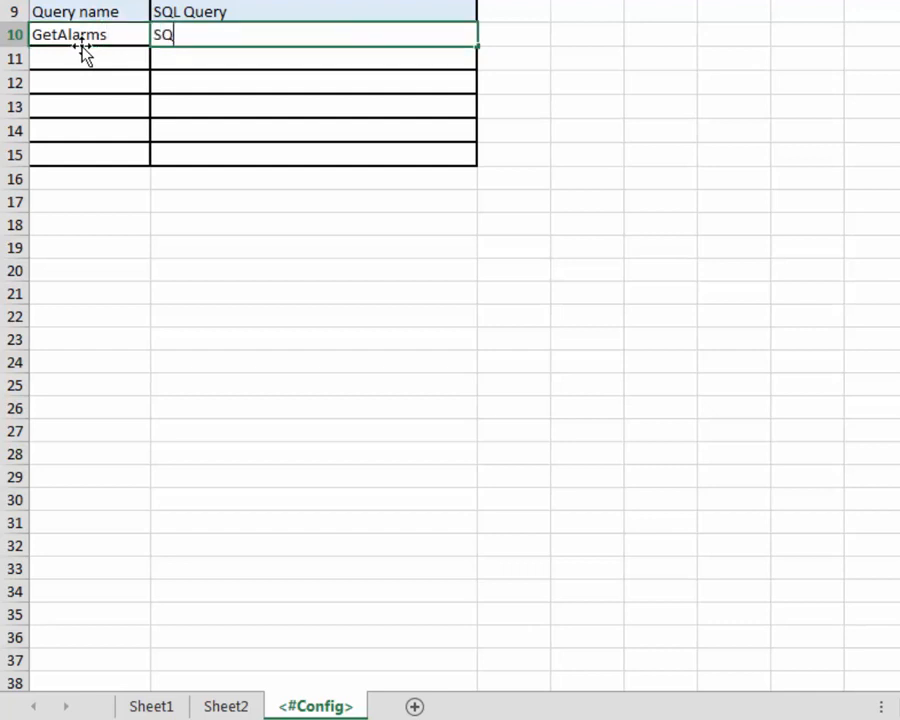
pyautogui.write('L(General;')
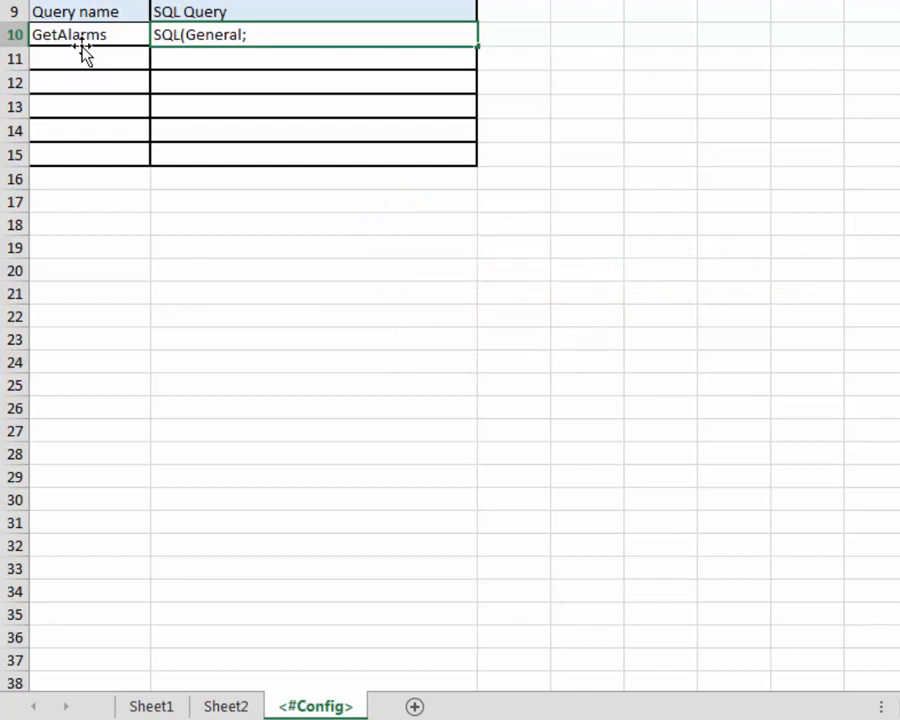
pyautogui.write('SELECT * FROM')
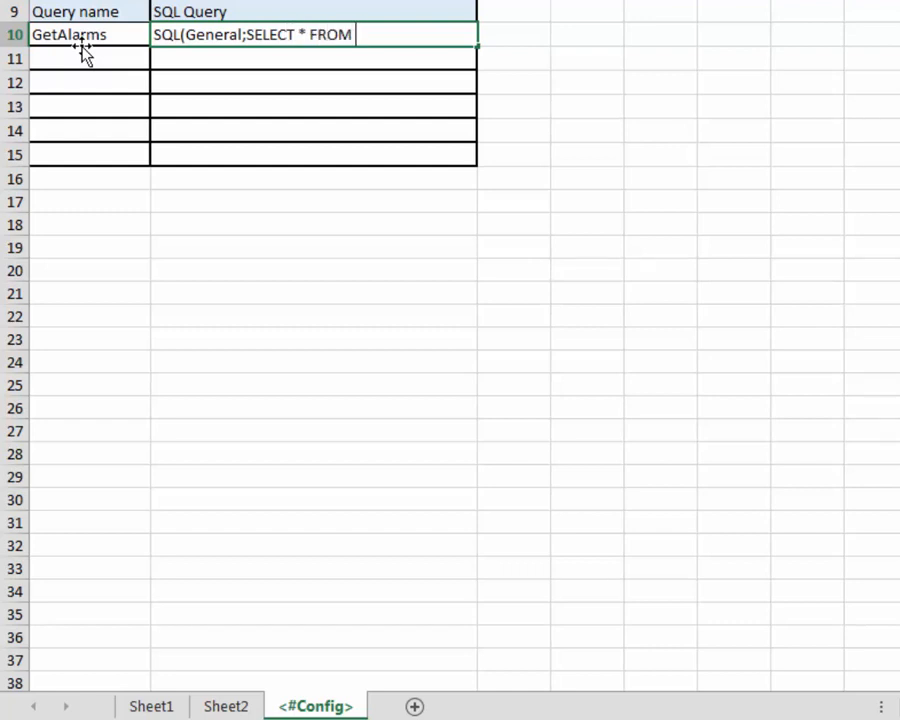
pyautogui.write('AlarmSer')
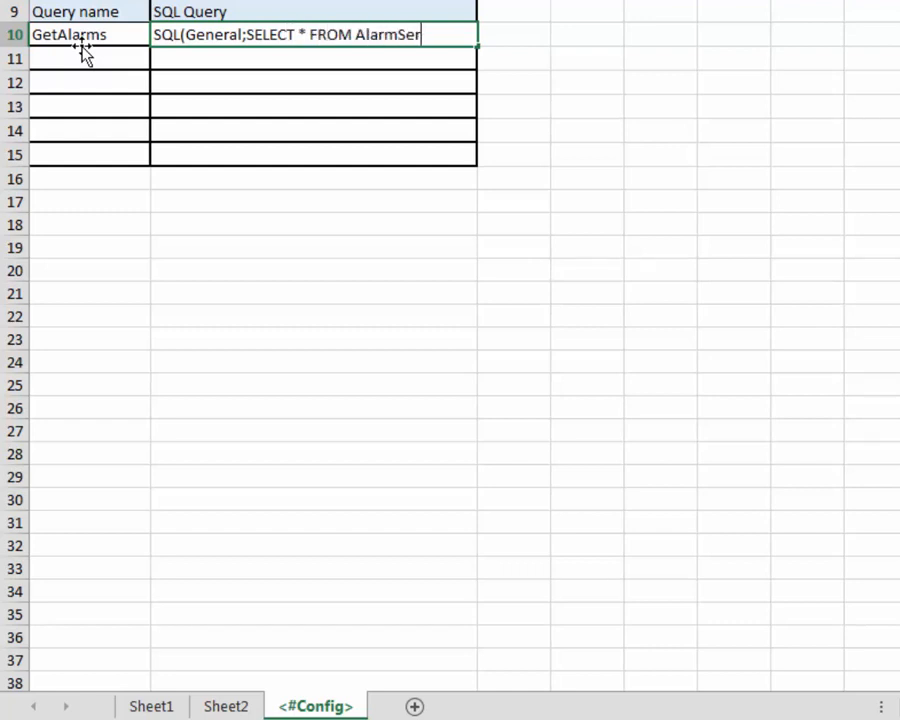
pyautogui.write('ver)')
pyautogui.press('Return')
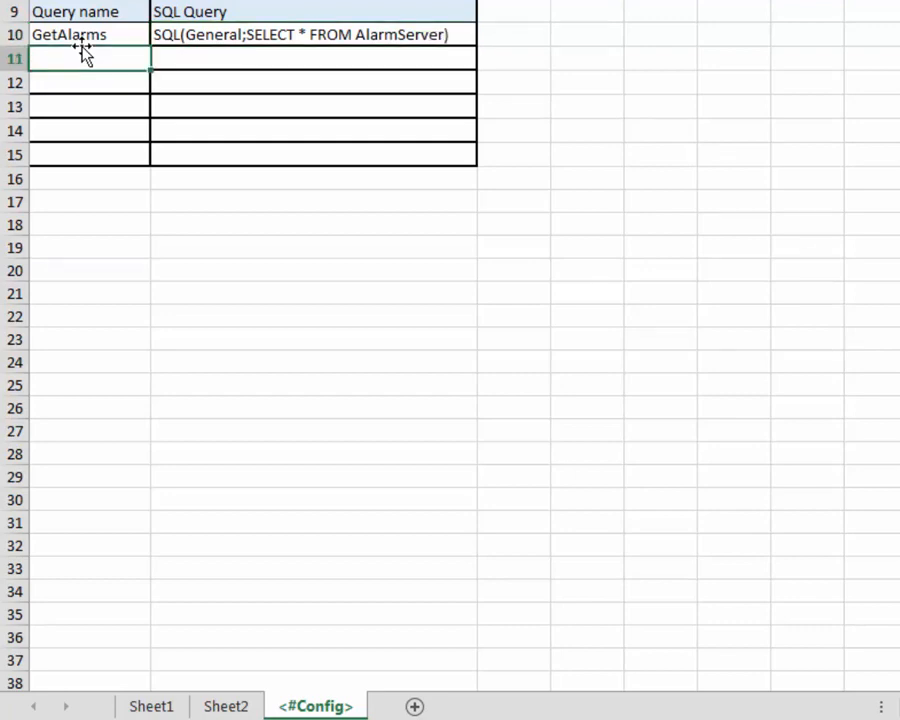
# Enter the column headings Time in A1 and Text in B1 on Sheet2.
pyautogui.click(226, 707)
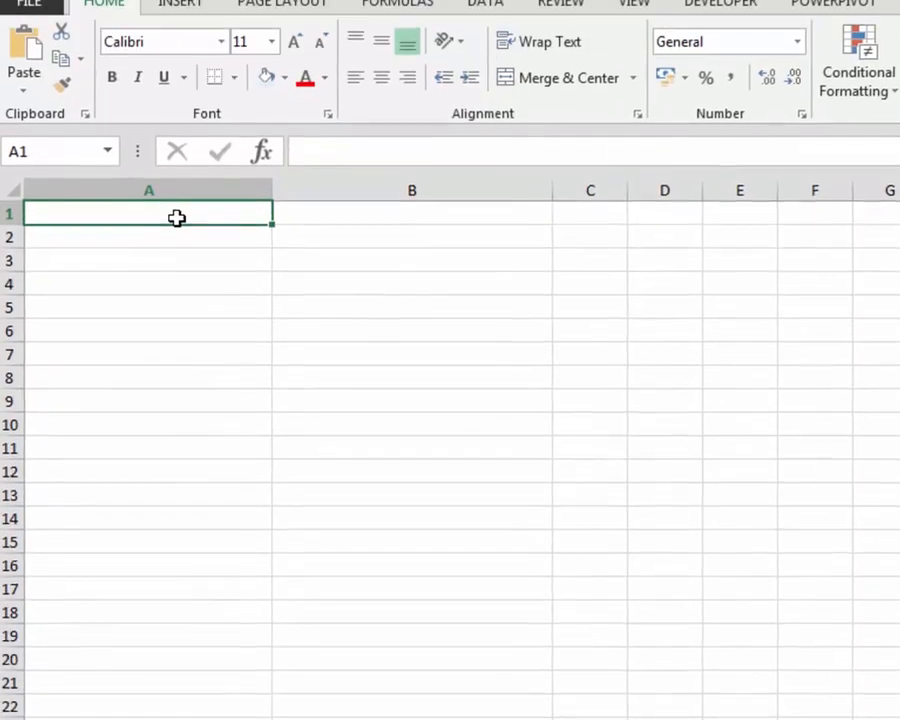
pyautogui.write('Time')
pyautogui.press('Tab')
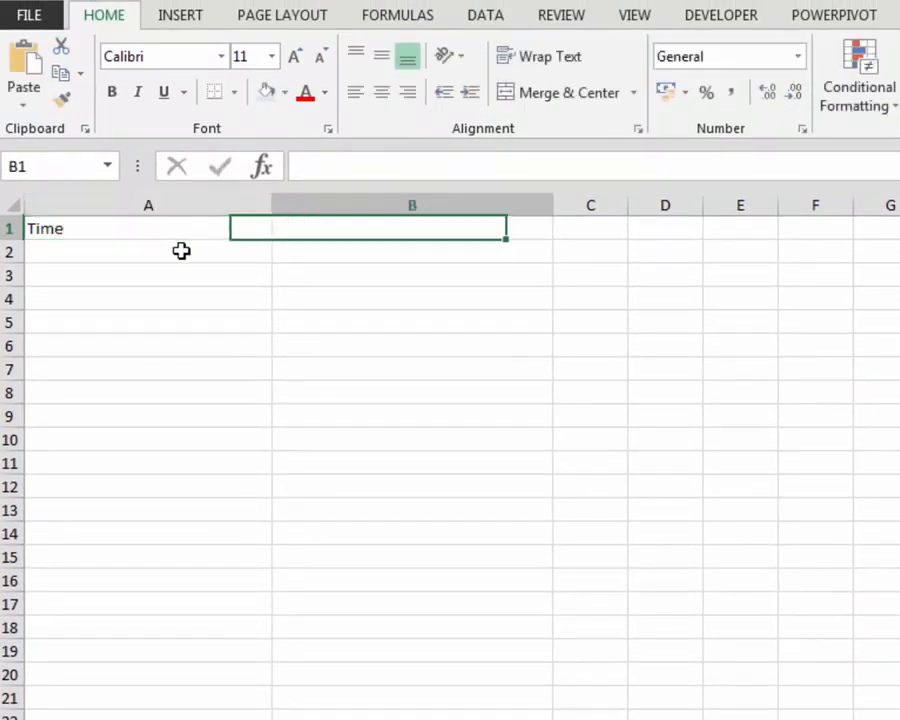
pyautogui.write('Text')
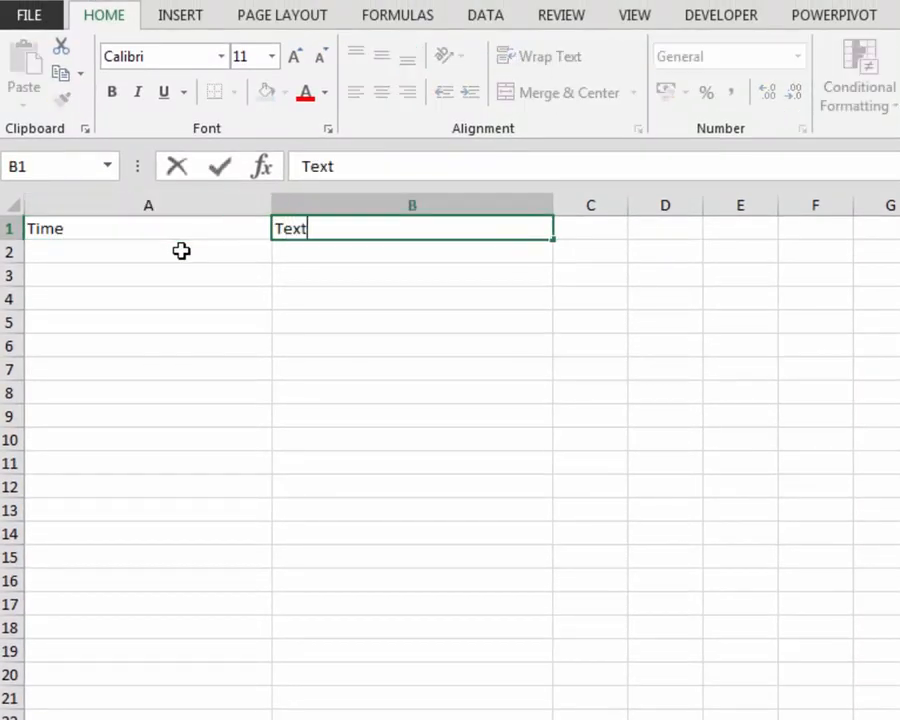
pyautogui.press('Return')
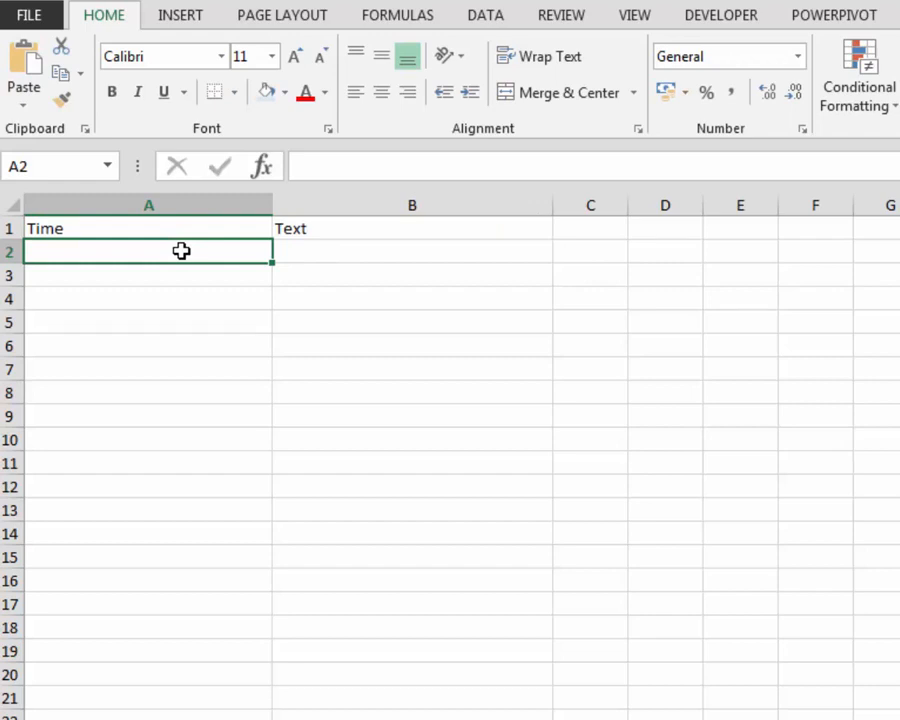
# Enter the placeholders <#GetAlarms.ActiveTime> in A2 and <#GetAlarms.Text> in B2 below the headings.
pyautogui.write('<')
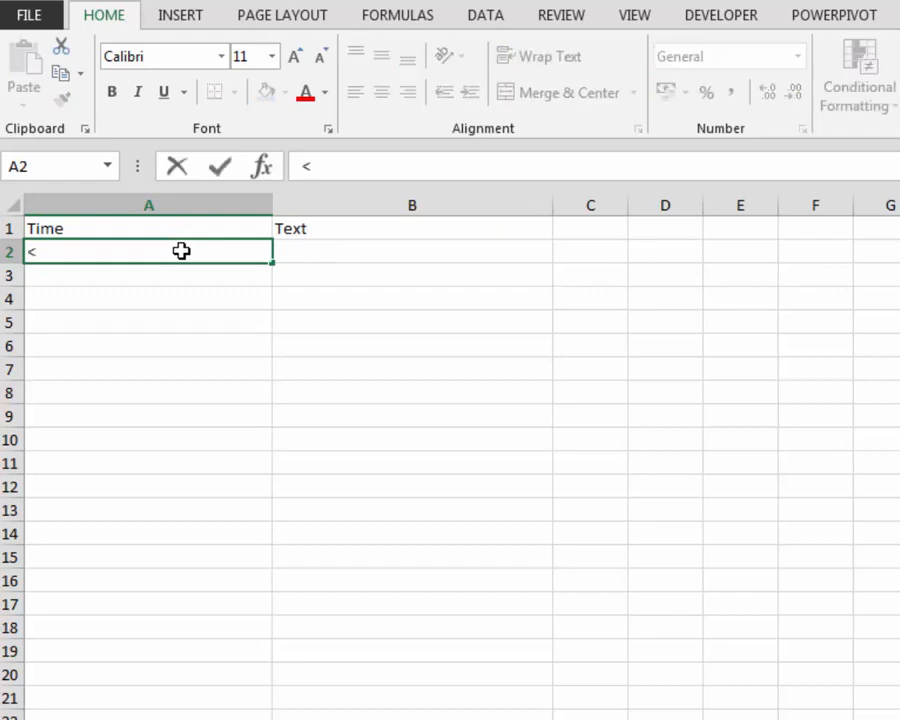
pyautogui.write('#GetAlarms.ActiveTime>')
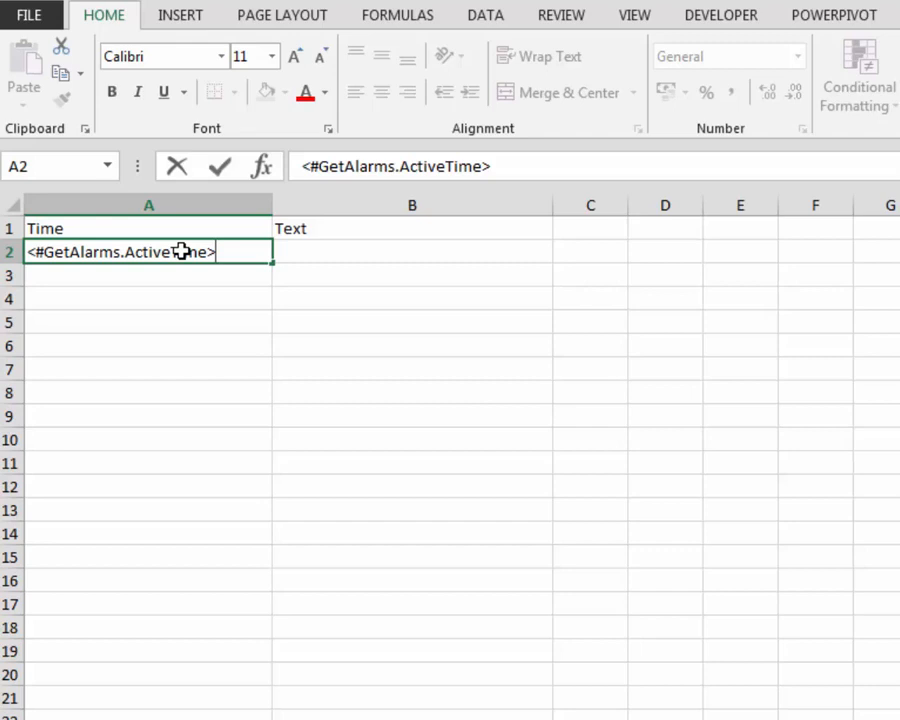
pyautogui.press('Tab')
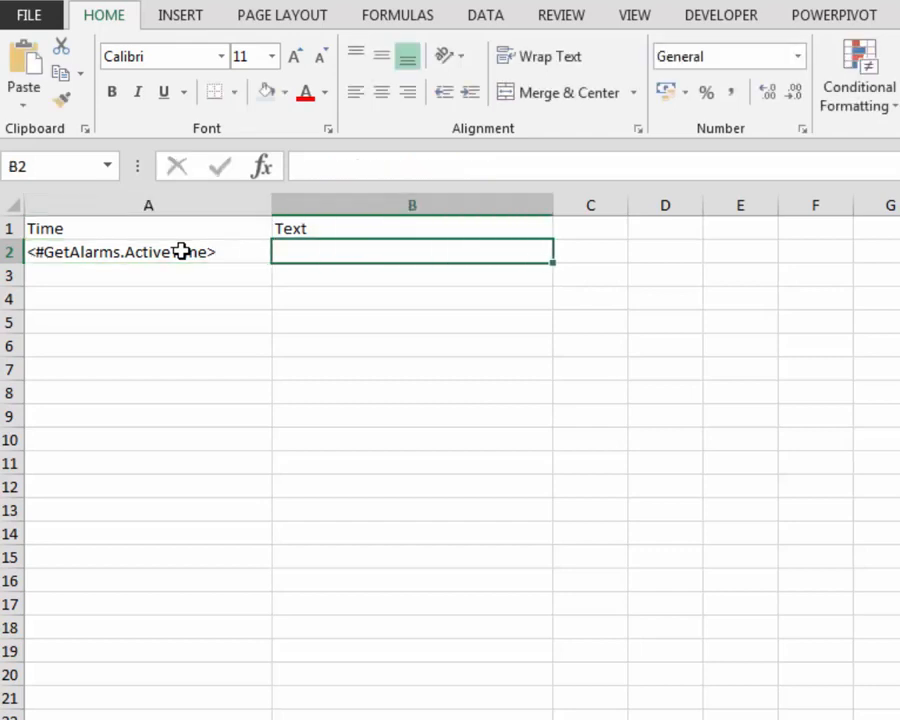
pyautogui.write('<')
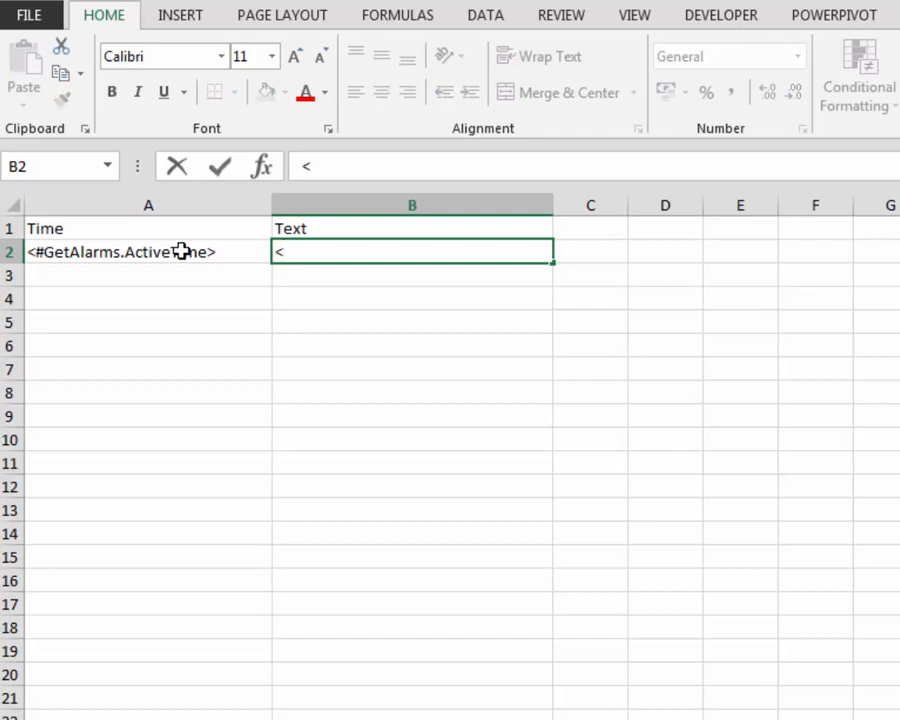
pyautogui.write('#Ge')
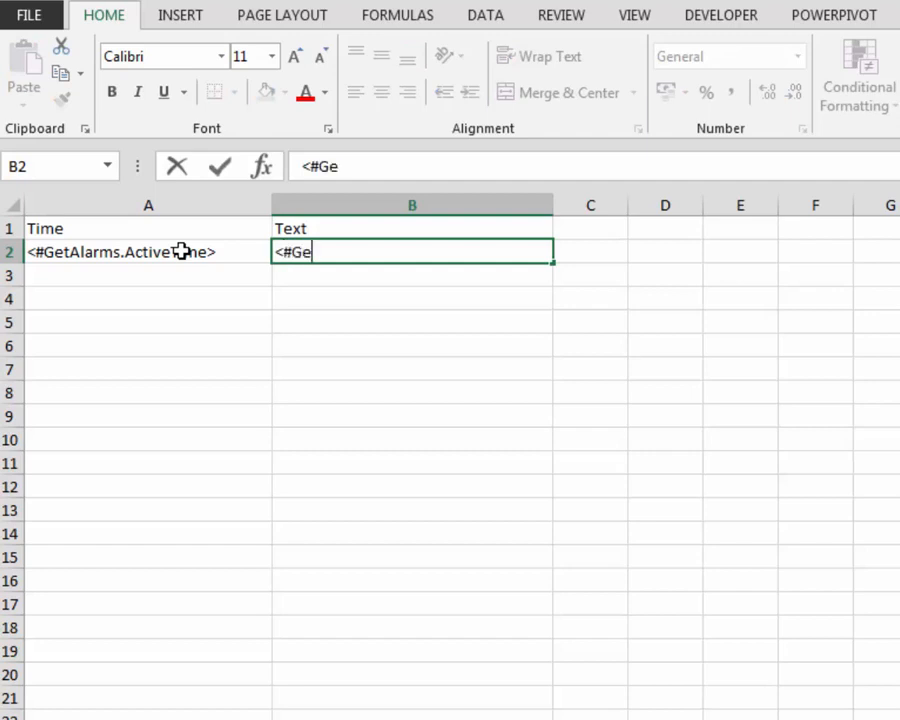
pyautogui.write('tAlarms.Text')
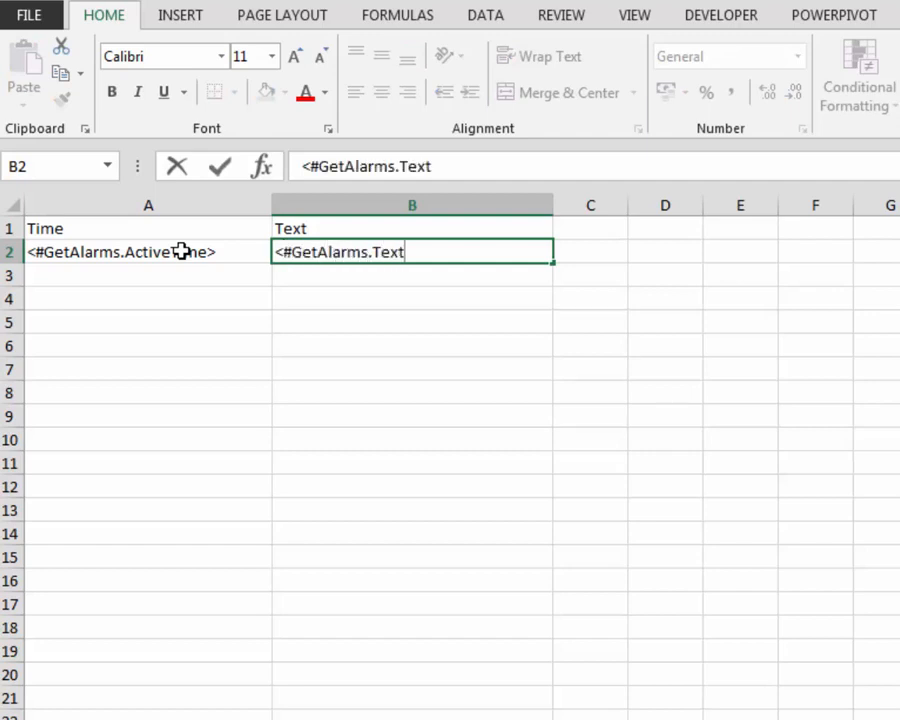
pyautogui.press('Return')
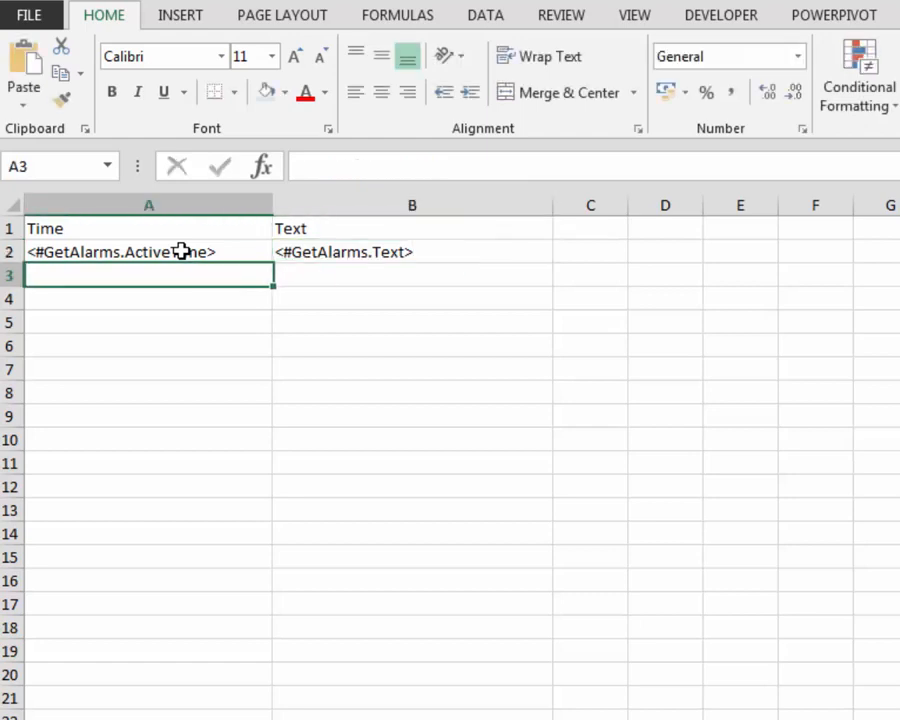
# Define the workbook-scoped name __GetAlarms__ for cells A2:B2 of Sheet2.
pyautogui.moveTo(181, 251); pyautogui.dragTo(335, 252)
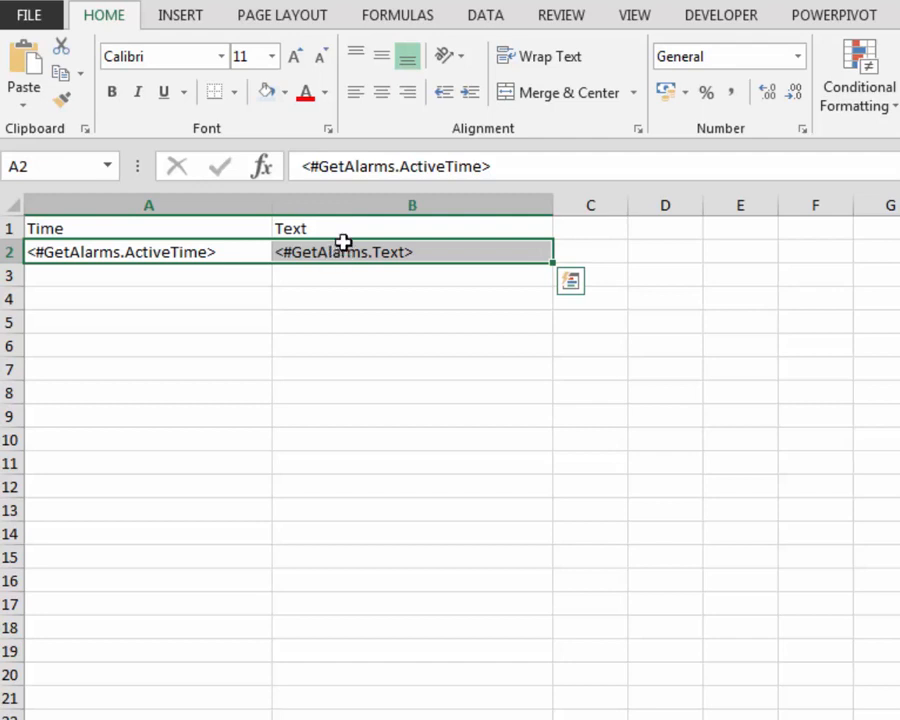
pyautogui.click(400, 17)
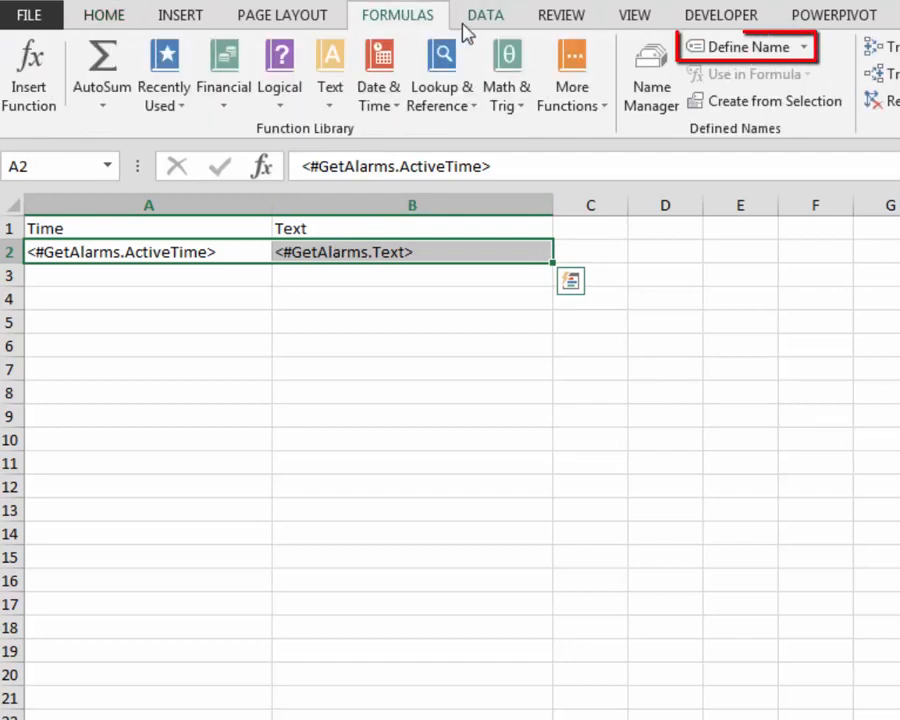
pyautogui.click(762, 48)
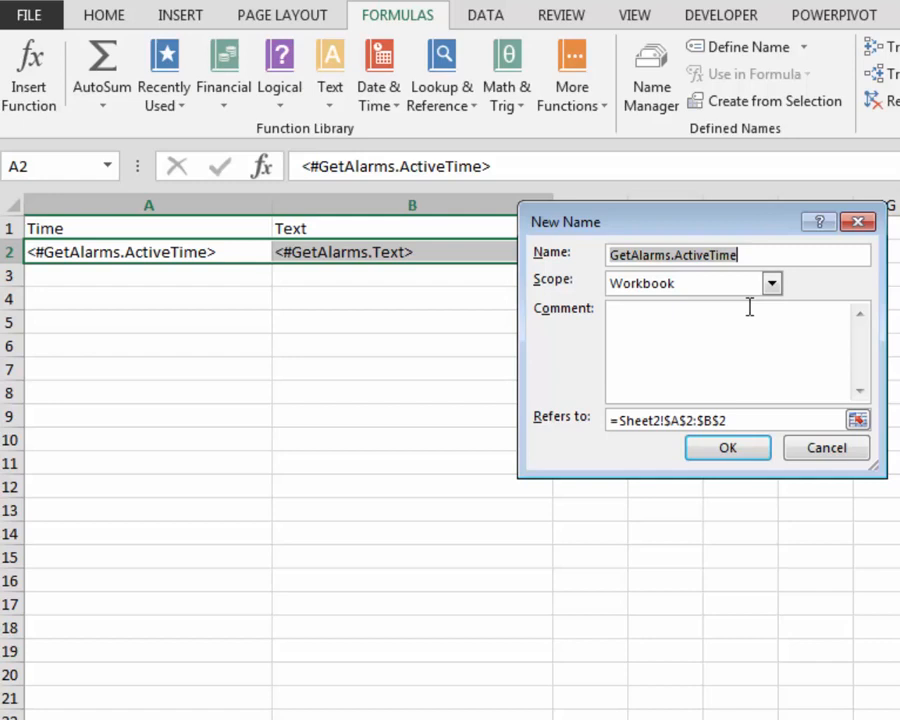
pyautogui.write('__GetAlarms__')
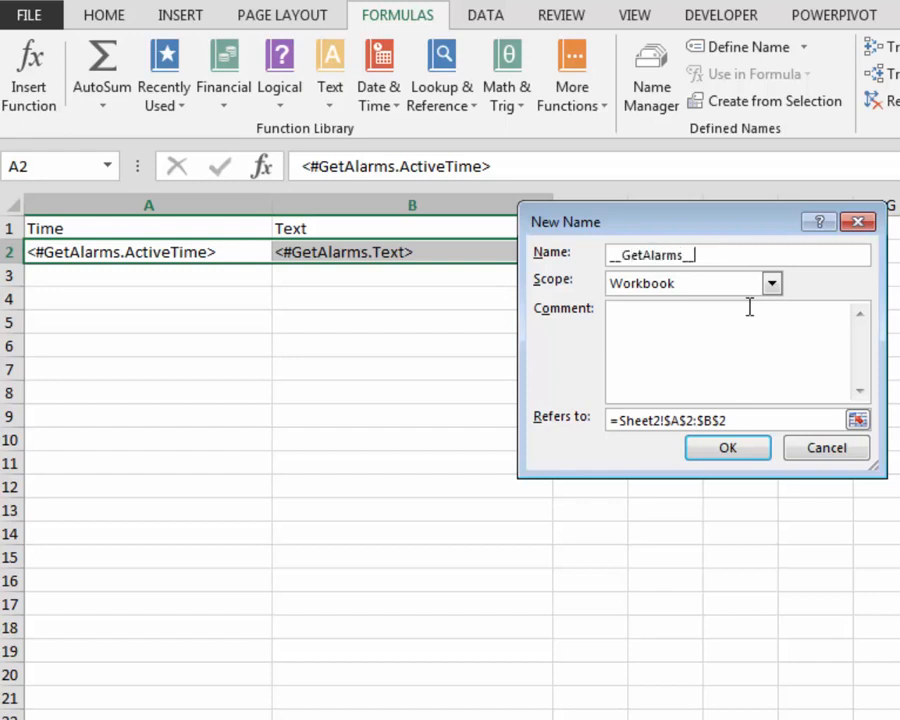
pyautogui.click(714, 457)
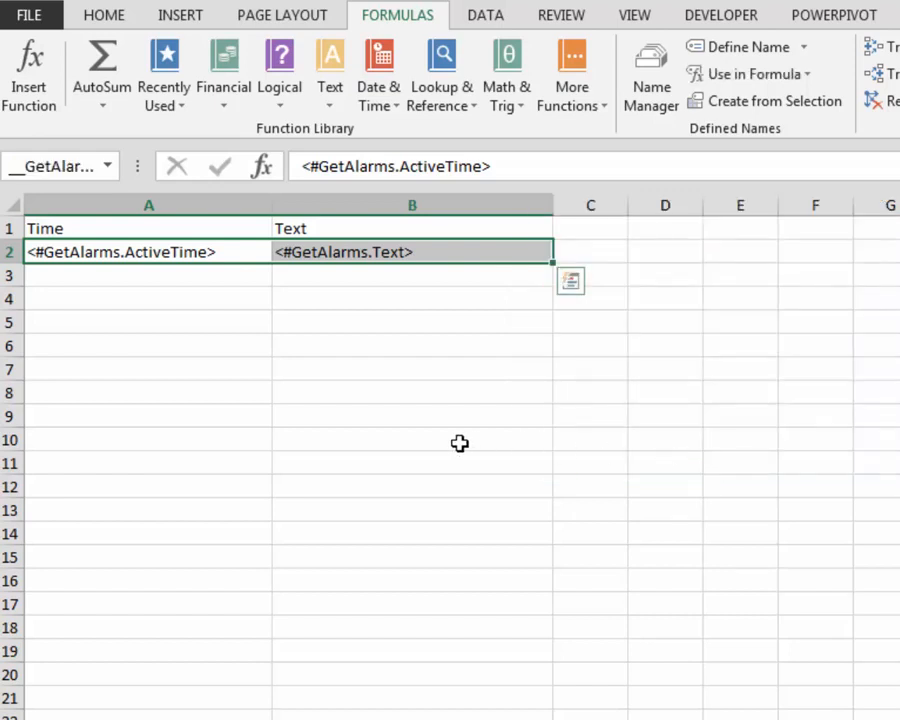
pyautogui.click(459, 443)
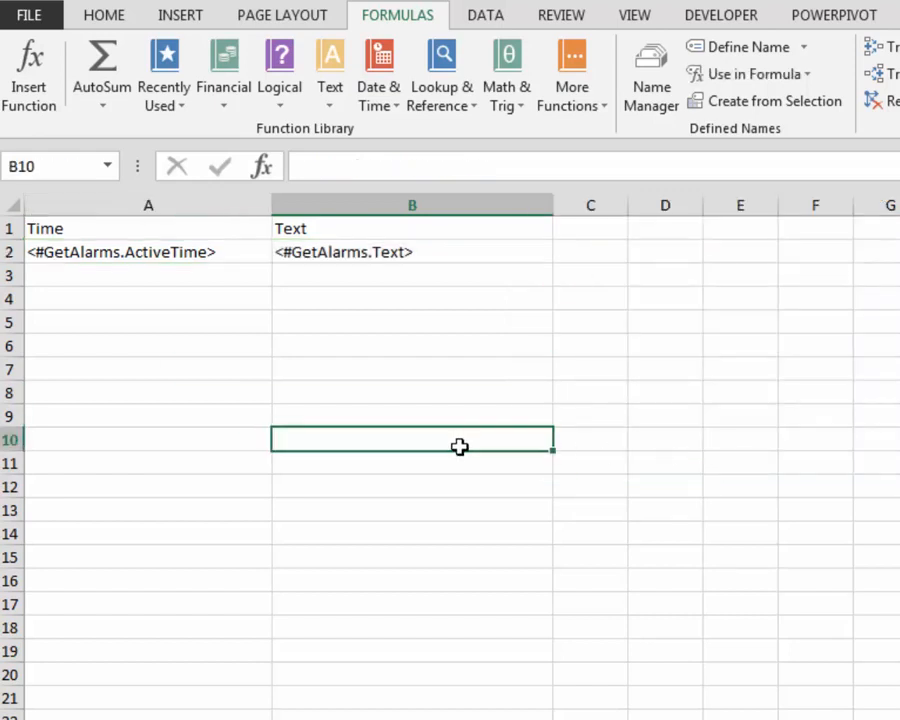
# Format column A with the Time number format of type 13:30:55, without the asterisk.
pyautogui.click(140, 204)
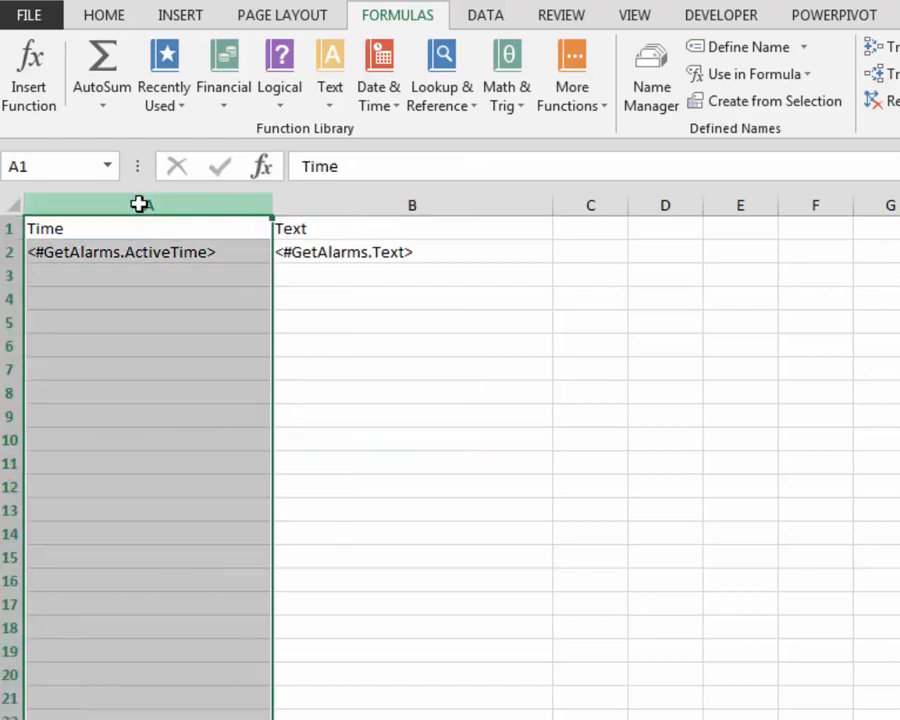
pyautogui.rightClick(140, 204)
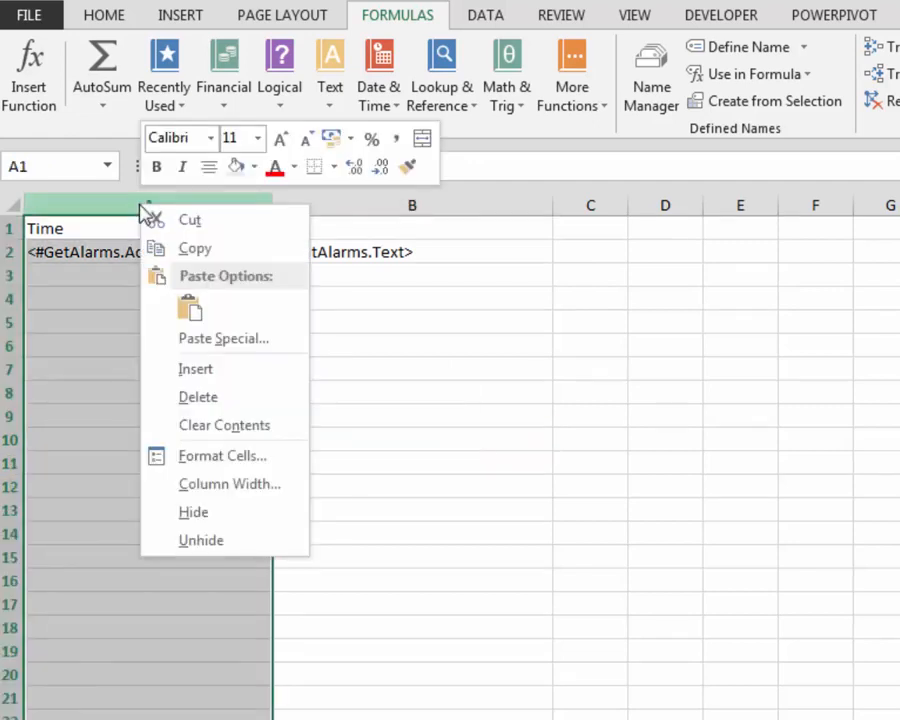
pyautogui.click(226, 458)
pyautogui.click(60, 352)
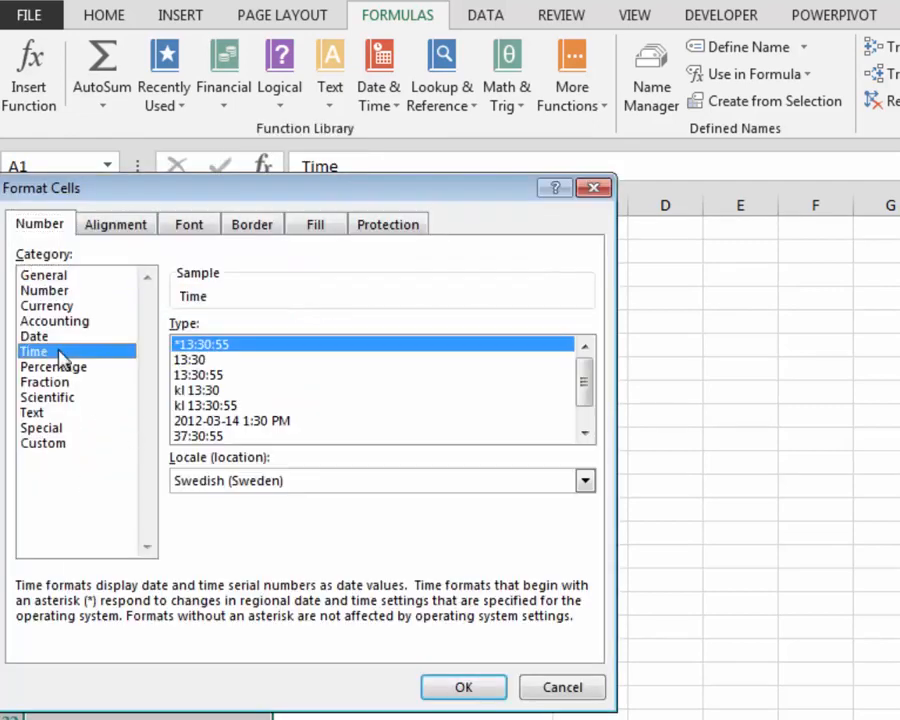
pyautogui.click(215, 374)
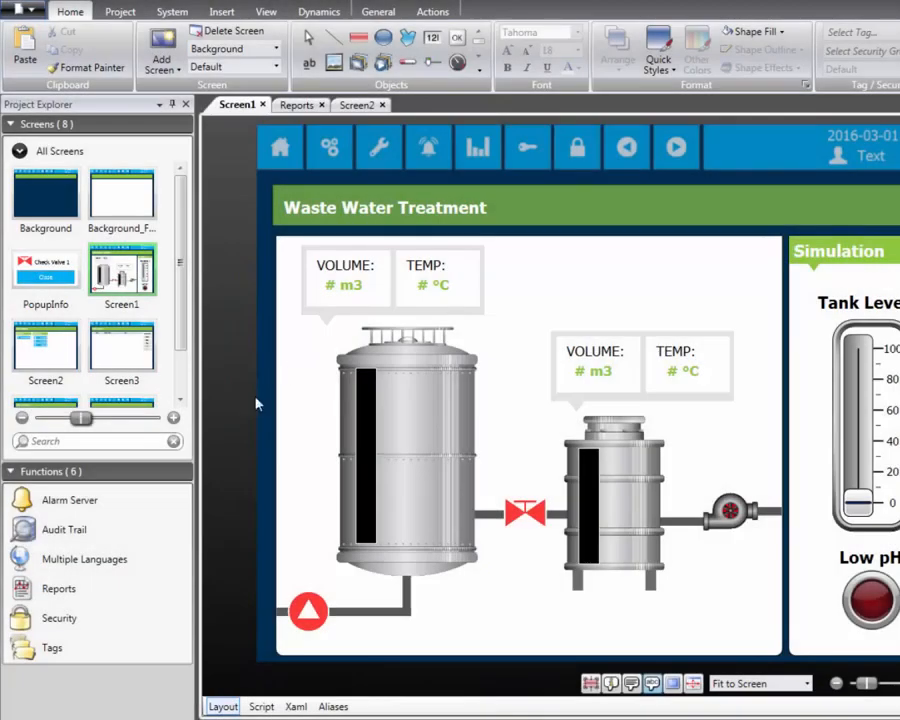
# Switch to iX Developer and add AdvancedReport.xls from the Reports folder as a report template in the project.
pyautogui.doubleClick(110, 596)
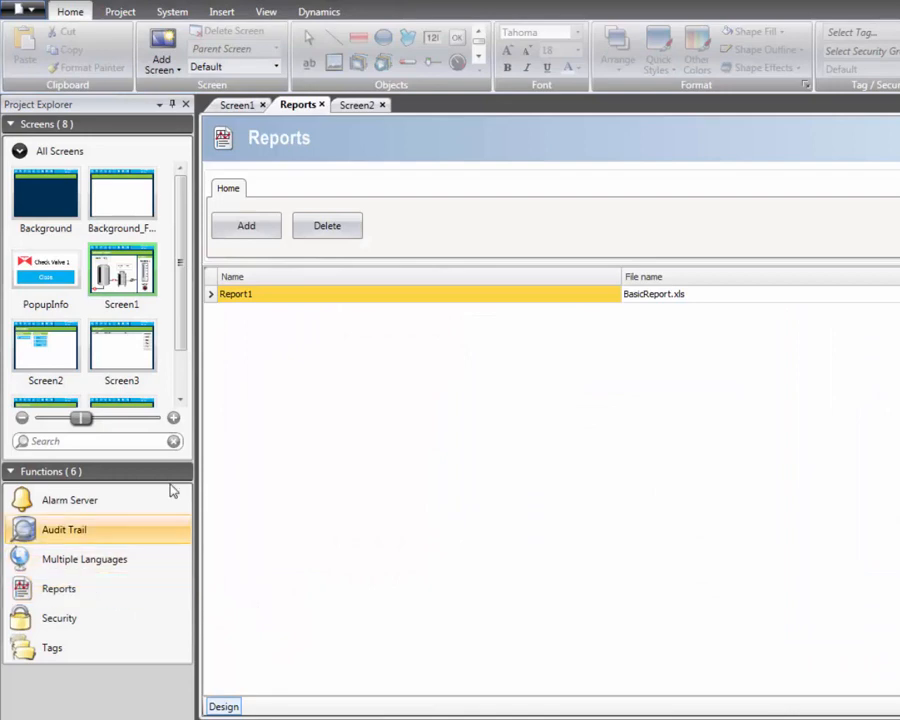
pyautogui.click(238, 232)
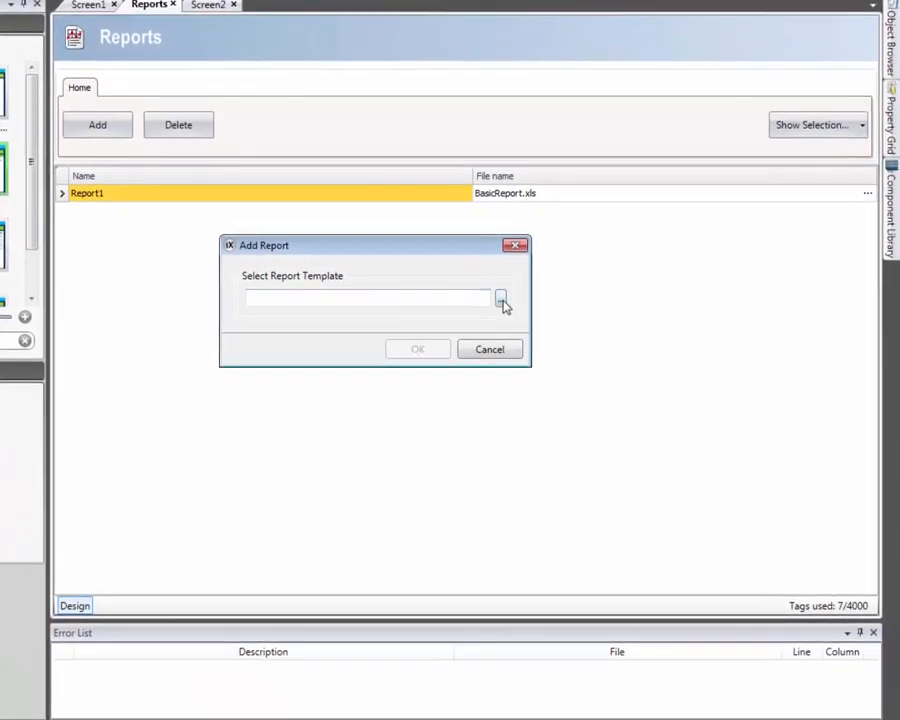
pyautogui.click(540, 327)
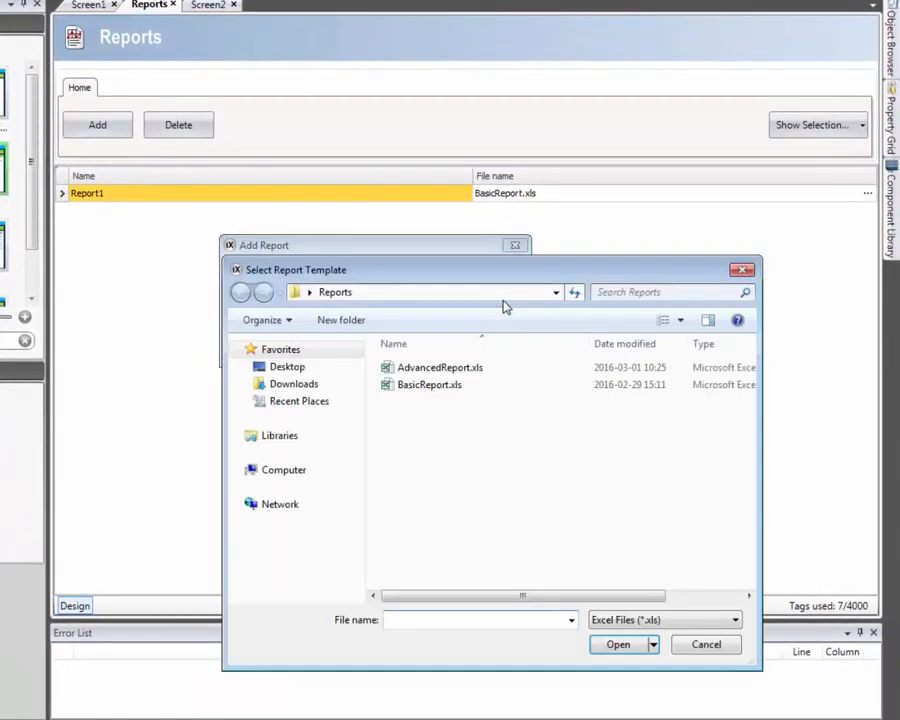
pyautogui.click(452, 370)
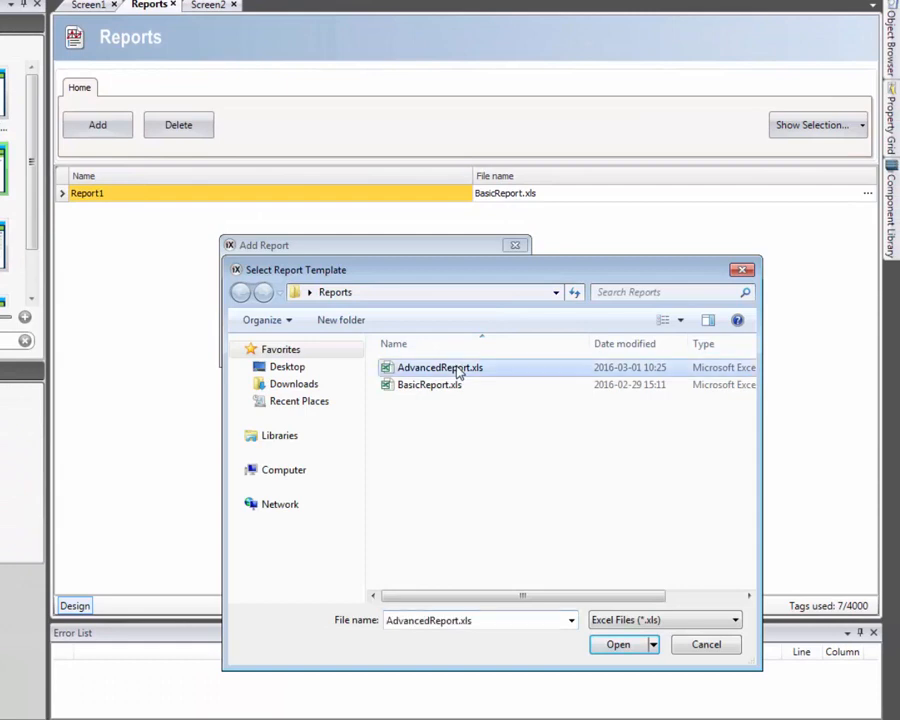
pyautogui.click(615, 645)
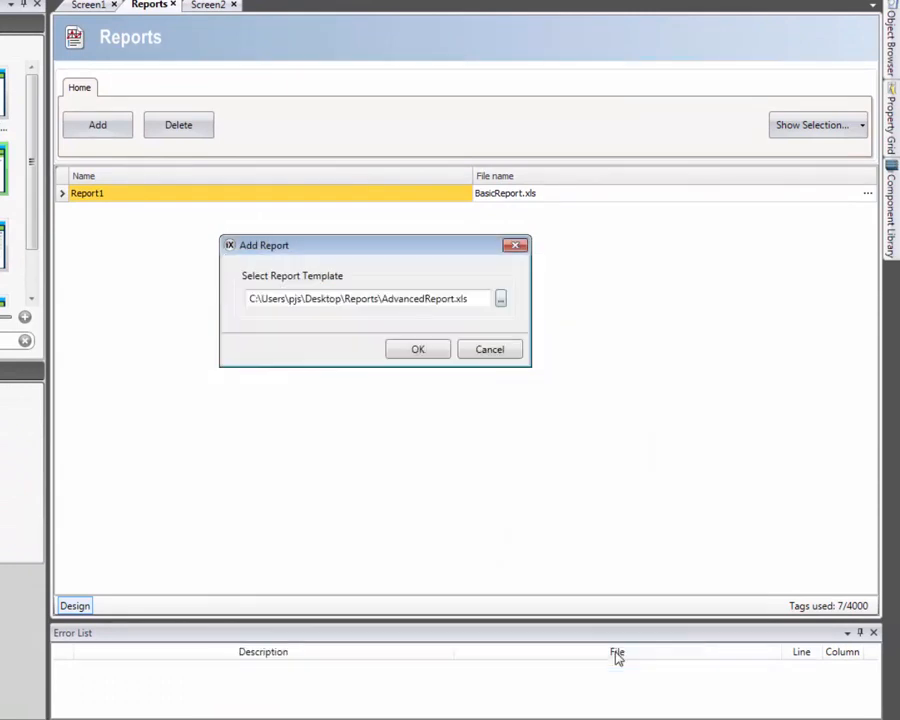
pyautogui.click(418, 350)
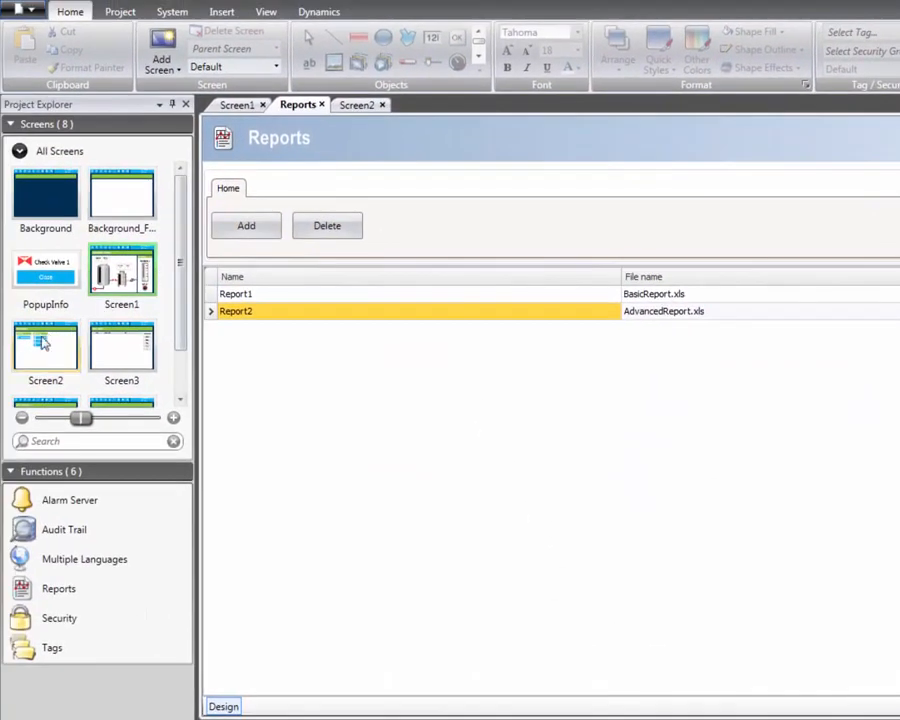
# Give the Advanced Report button on Screen2 a Generate report click action that outputs Report2 to File.
pyautogui.doubleClick(57, 346)
pyautogui.click(554, 334)
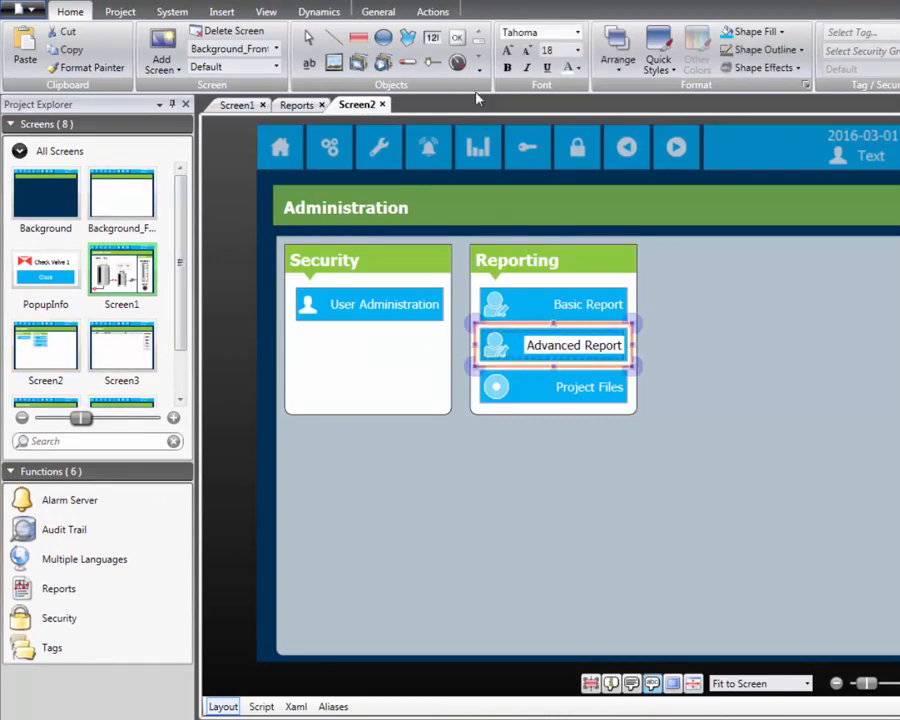
pyautogui.click(437, 14)
pyautogui.click(162, 32)
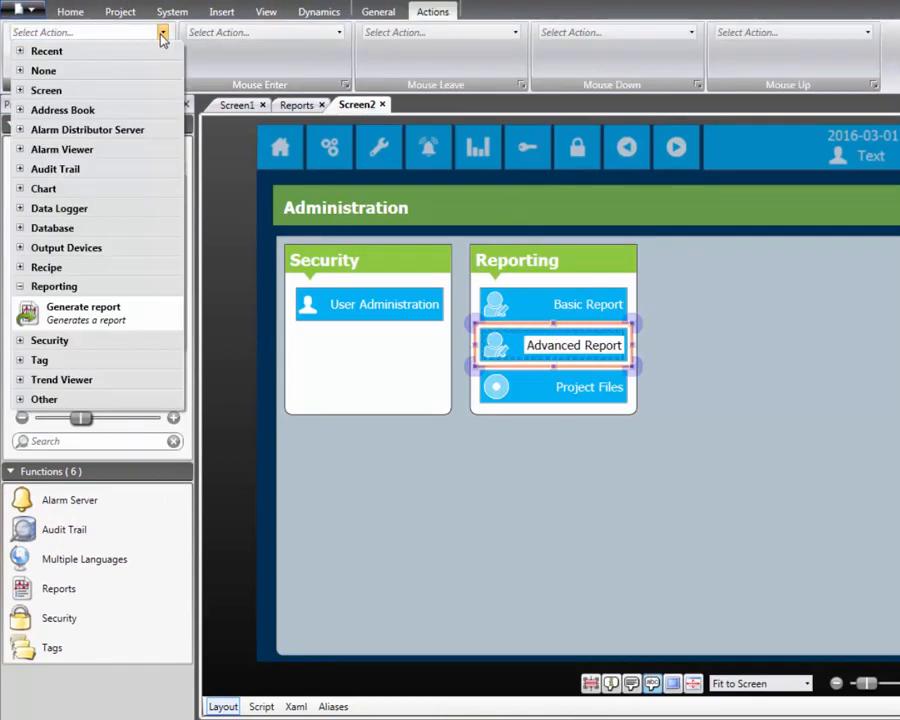
pyautogui.click(47, 312)
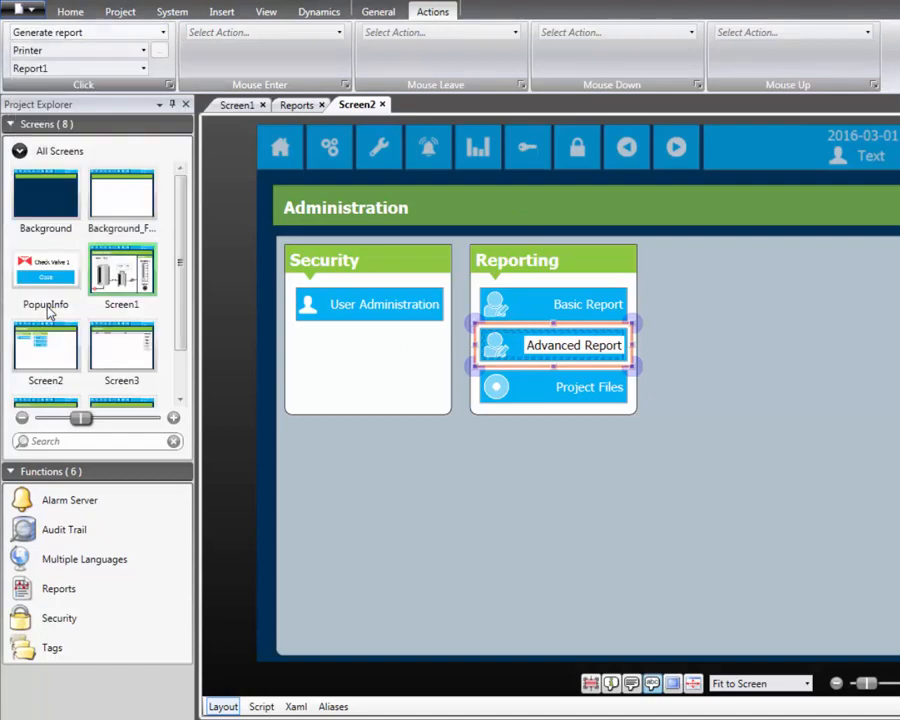
pyautogui.click(144, 52)
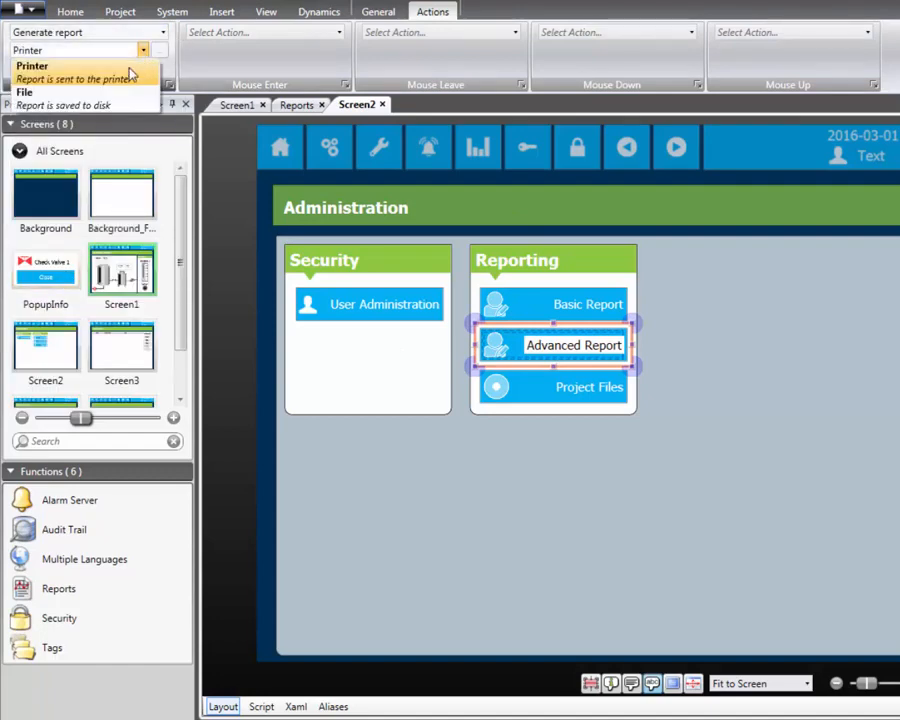
pyautogui.click(118, 90)
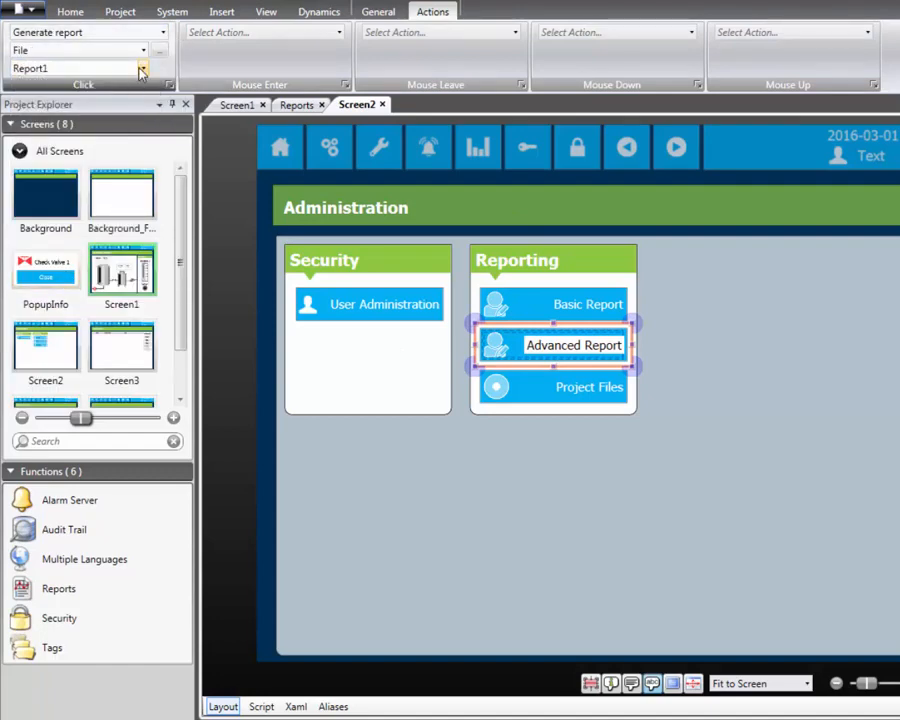
pyautogui.click(142, 67)
pyautogui.click(134, 97)
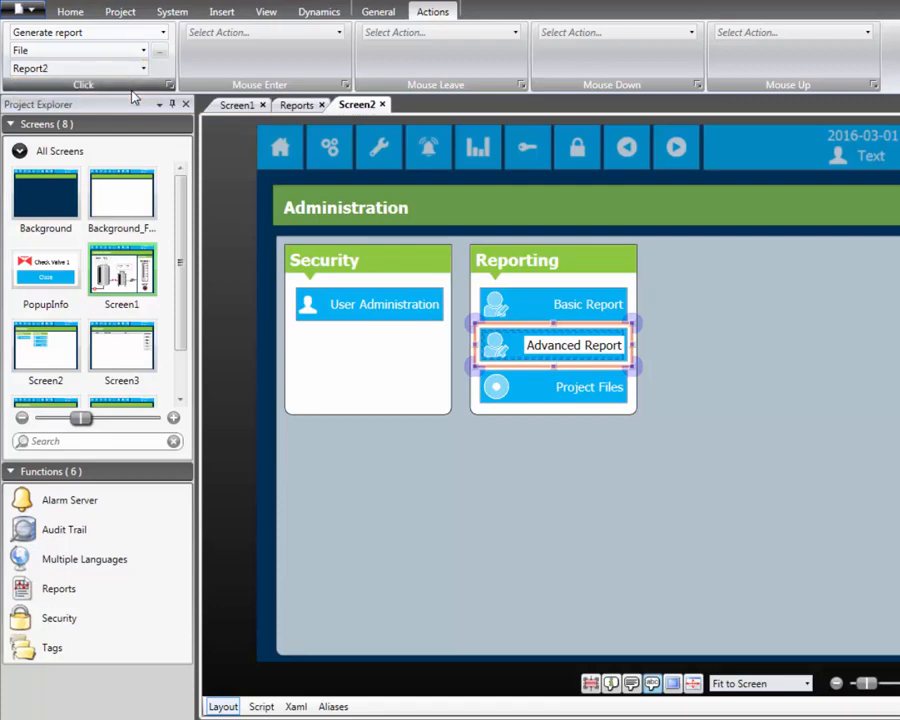
# Run the project and show the Alarm History screen in the running application.
pyautogui.click(126, 12)
pyautogui.click(98, 50)
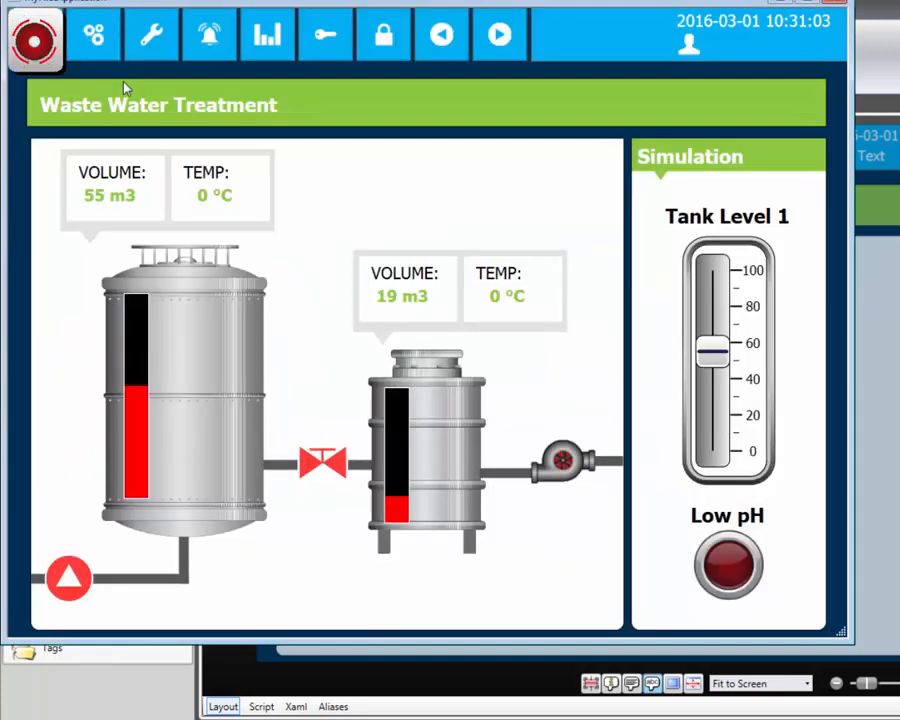
pyautogui.click(209, 58)
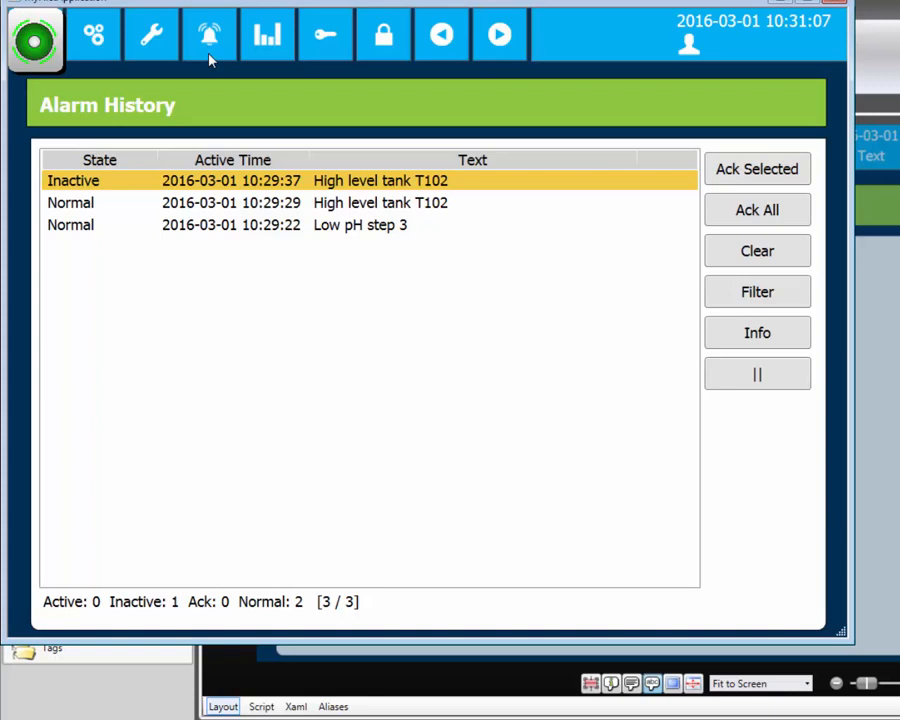
# Generate the advanced report from the Administration screen, and open the saved Excel file from the project files at Sheet2.
pyautogui.click(104, 38)
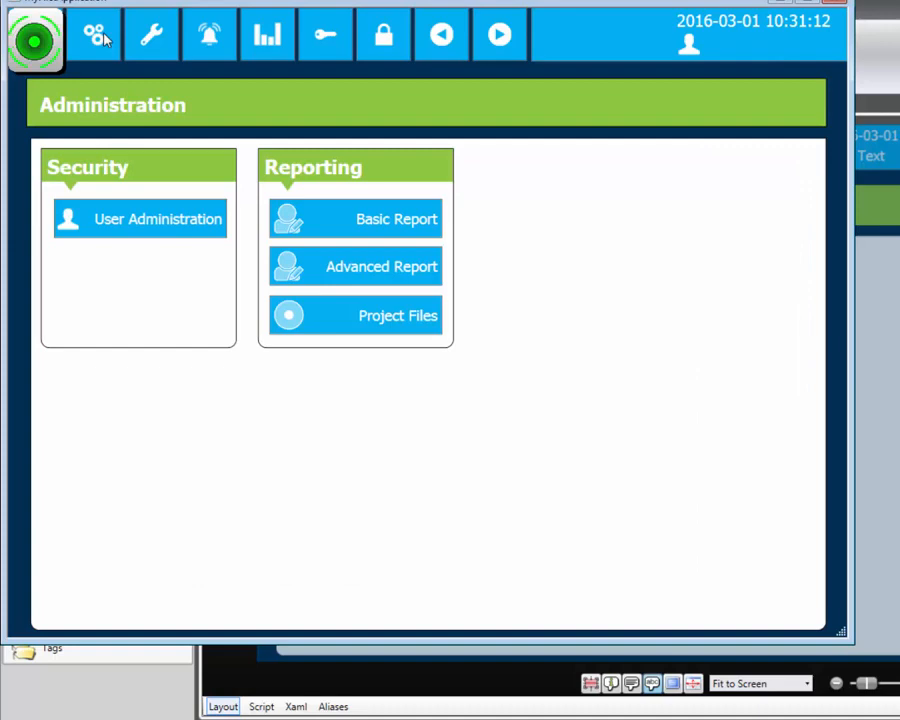
pyautogui.click(293, 277)
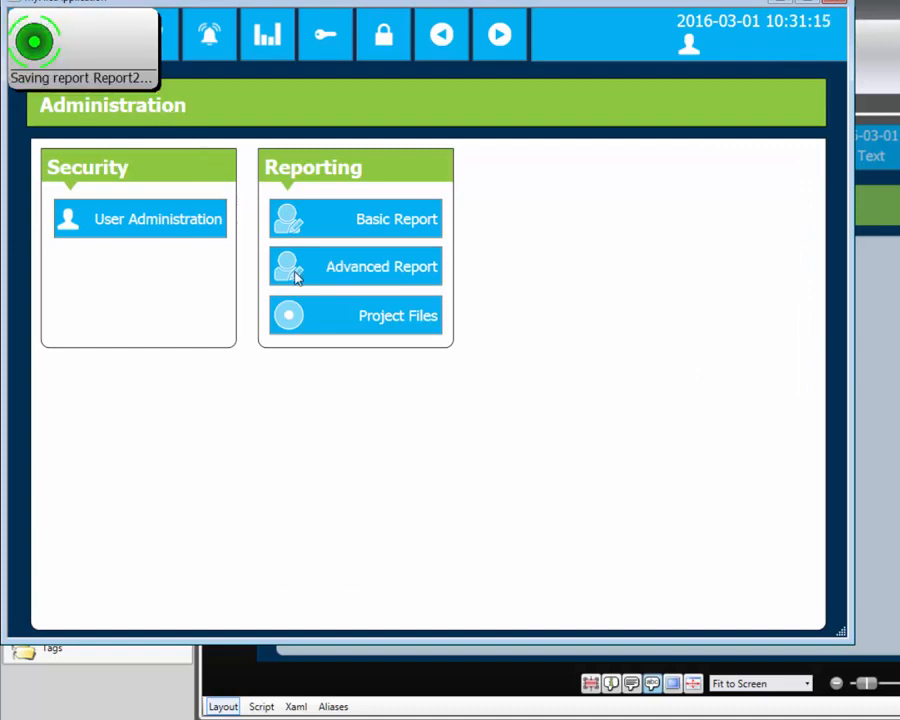
pyautogui.click(323, 315)
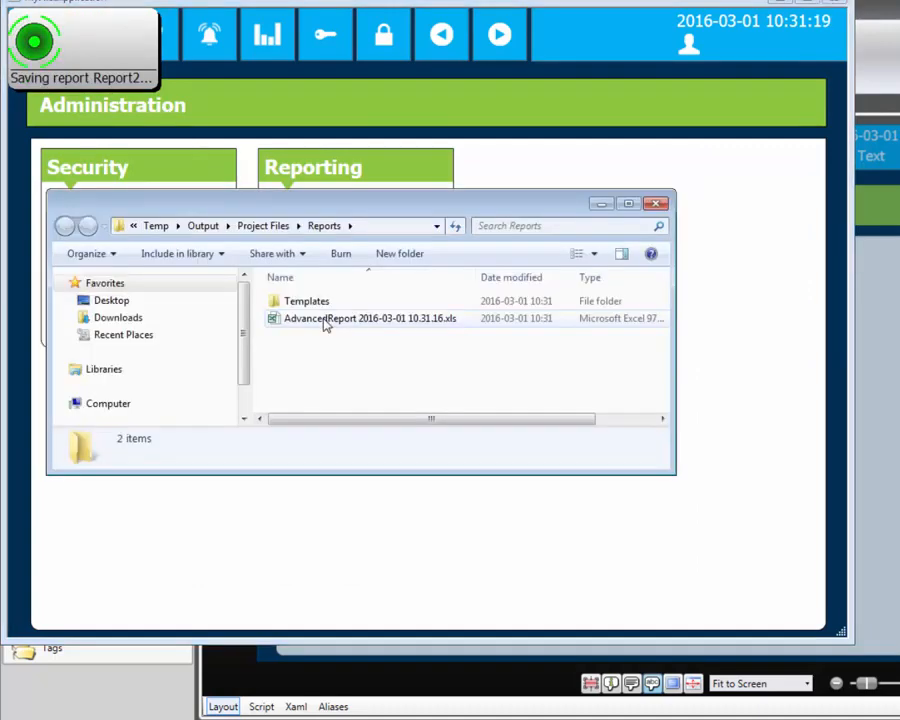
pyautogui.doubleClick(323, 320)
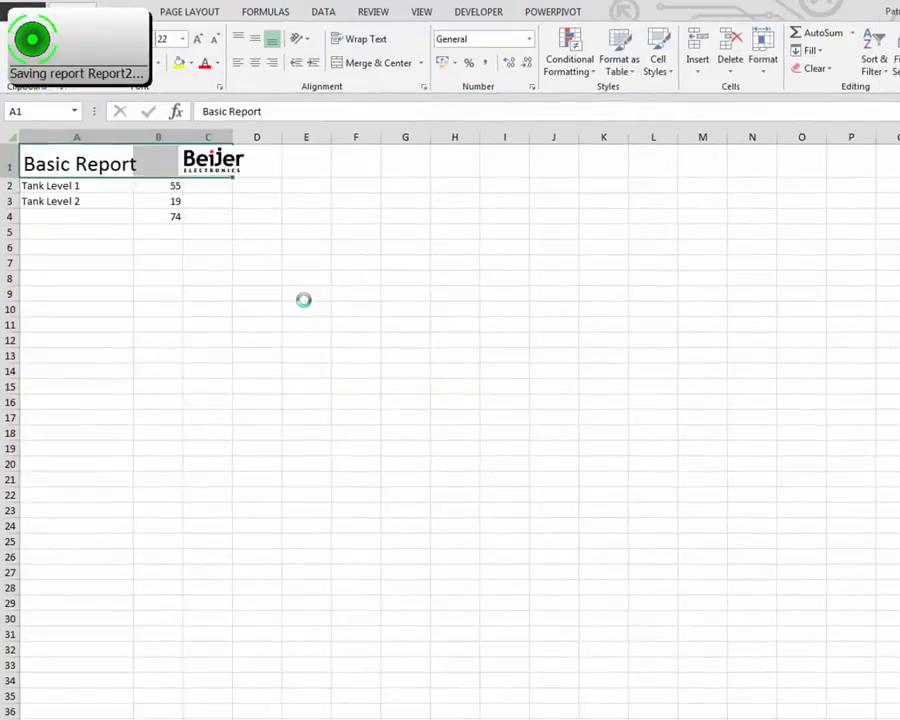
pyautogui.click(145, 706)
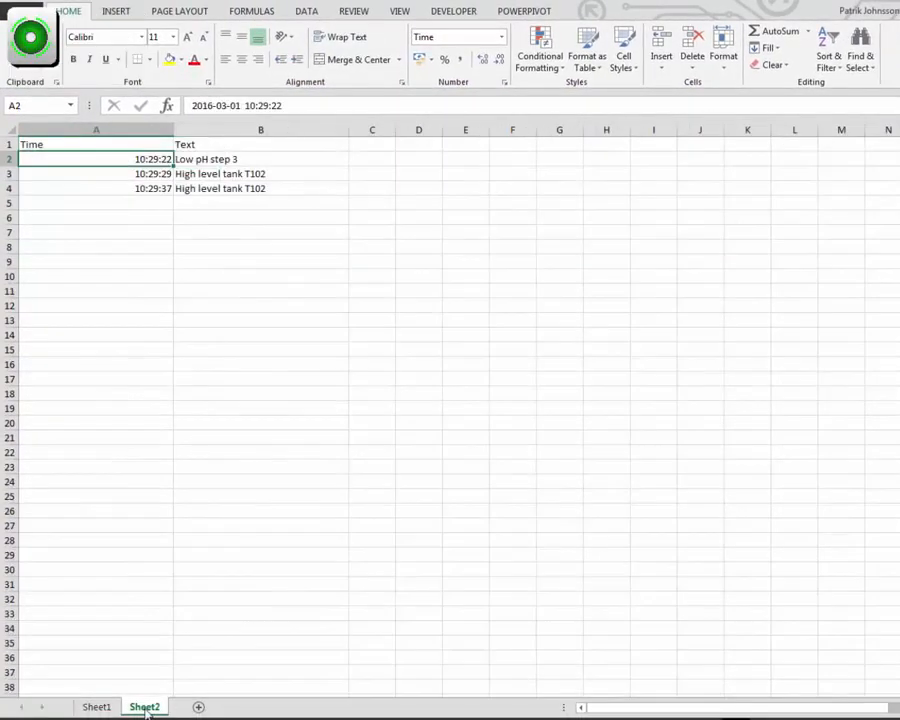